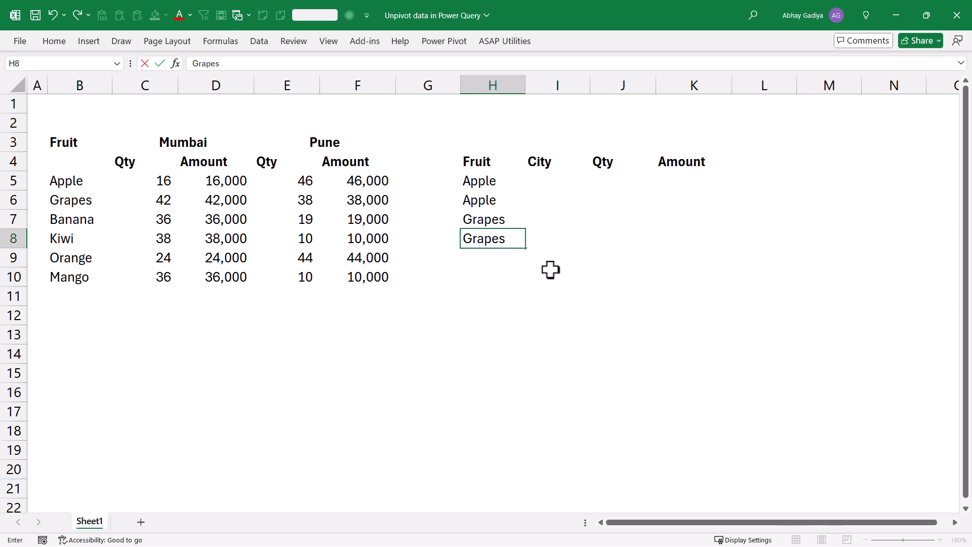
# - Finish the sample Fruit entries and clear them from H5:H8
pyautogui.press('Return')
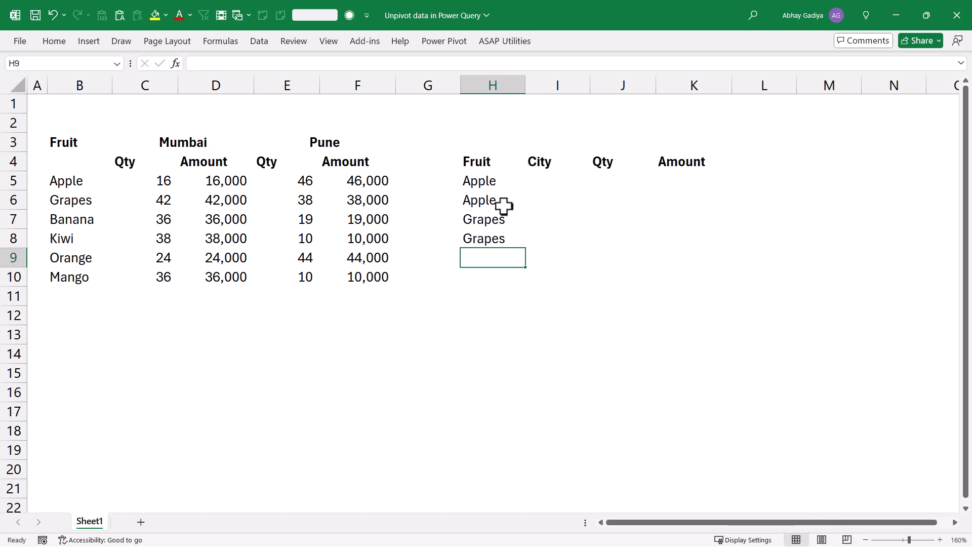
pyautogui.moveTo(488, 183); pyautogui.dragTo(487, 238)
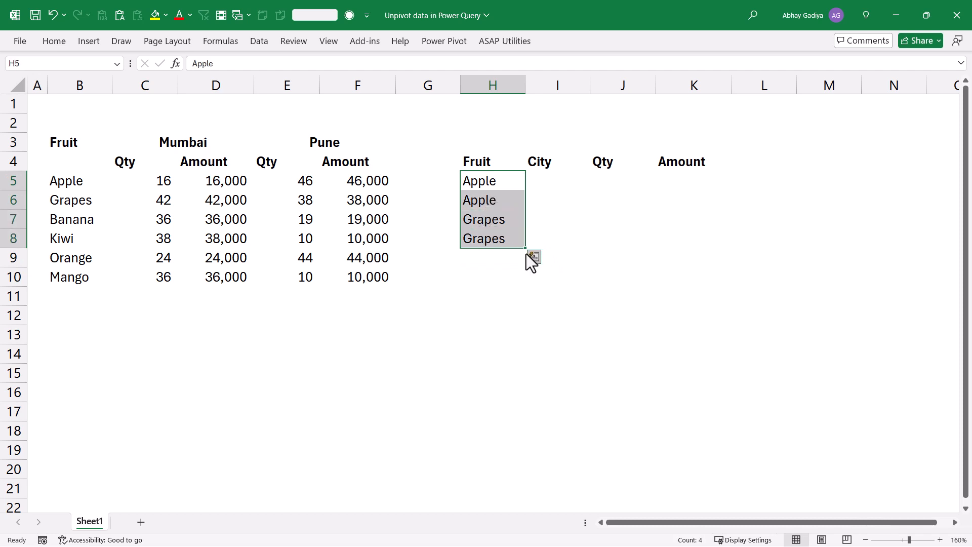
pyautogui.press('Delete')
pyautogui.press('Up')
pyautogui.press('Down')
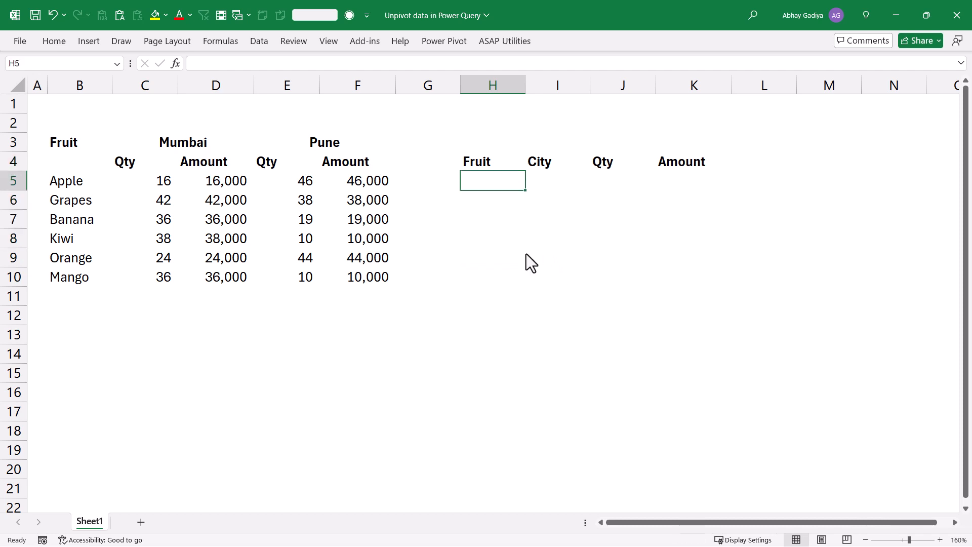
# - Enter the formula =IFNA(B5:B10,C5:C10) in H5 to spill the fruit names under the Fruit header
pyautogui.write('=IFNA(')
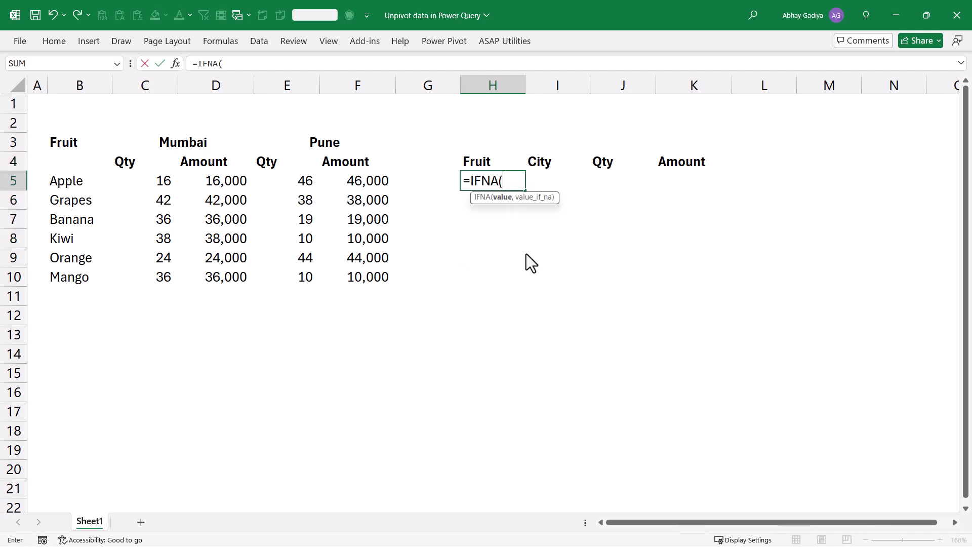
pyautogui.press('Left')
pyautogui.press('Left')
pyautogui.press('Left')
pyautogui.press('Left')
pyautogui.press('Left')
pyautogui.press('Left')
pyautogui.hotkey('ctrl', 'shift', 'Down')
pyautogui.write(',')
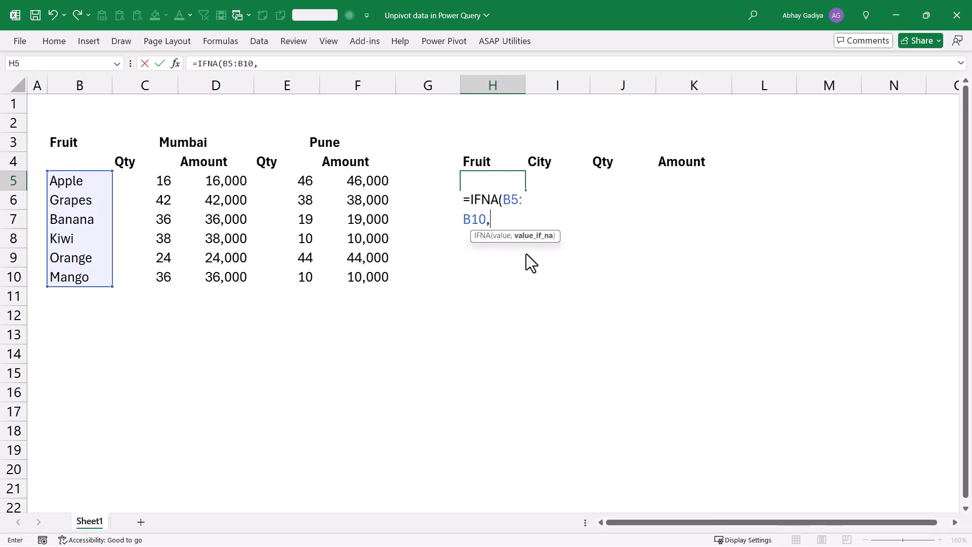
pyautogui.press('Left')
pyautogui.press('Left')
pyautogui.press('Left')
pyautogui.press('Left')
pyautogui.press('Left')
pyautogui.hotkey('ctrl', 'shift', 'Down')
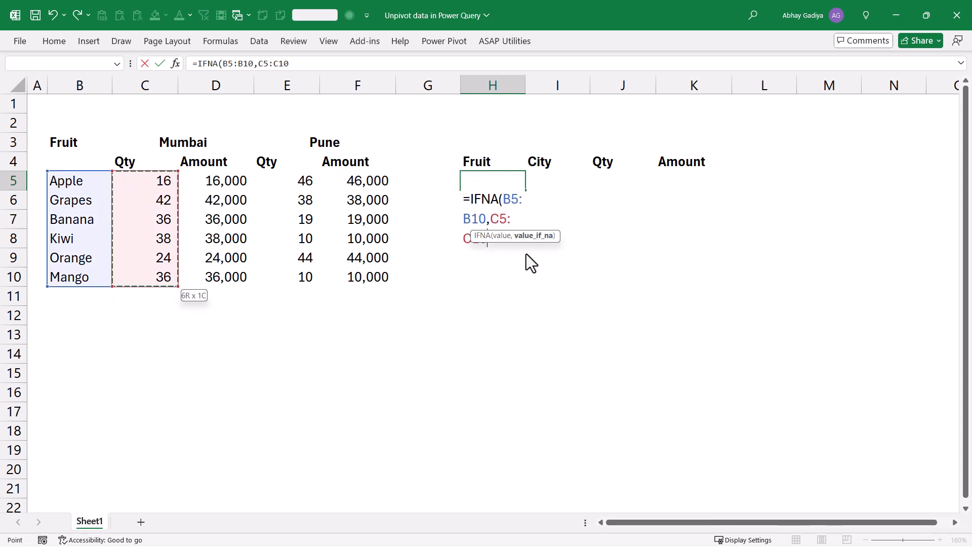
pyautogui.write(')')
pyautogui.hotkey('ctrl', 'Return')
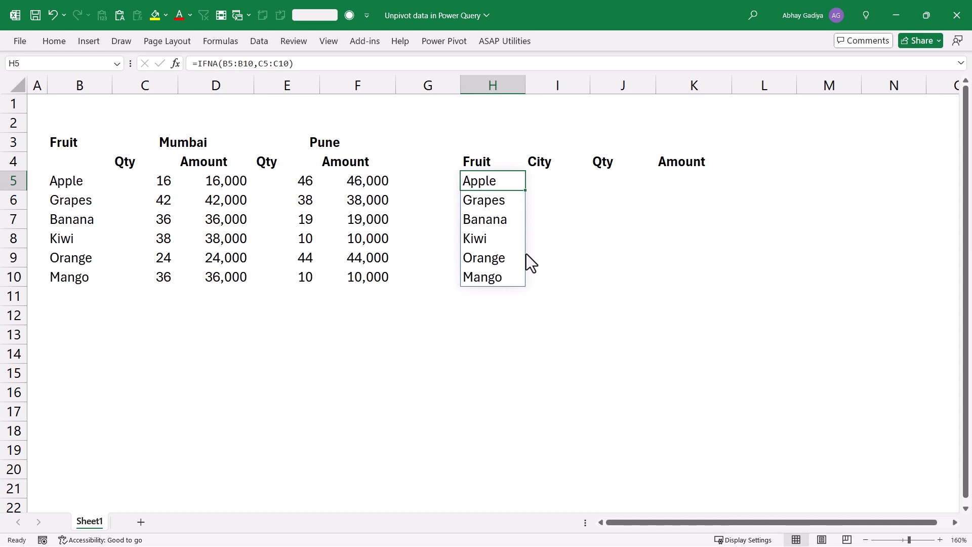
# - Review the IFNA arguments in H5, test the formula by putting =NA() in B6, and undo that test entry
pyautogui.press('F2')
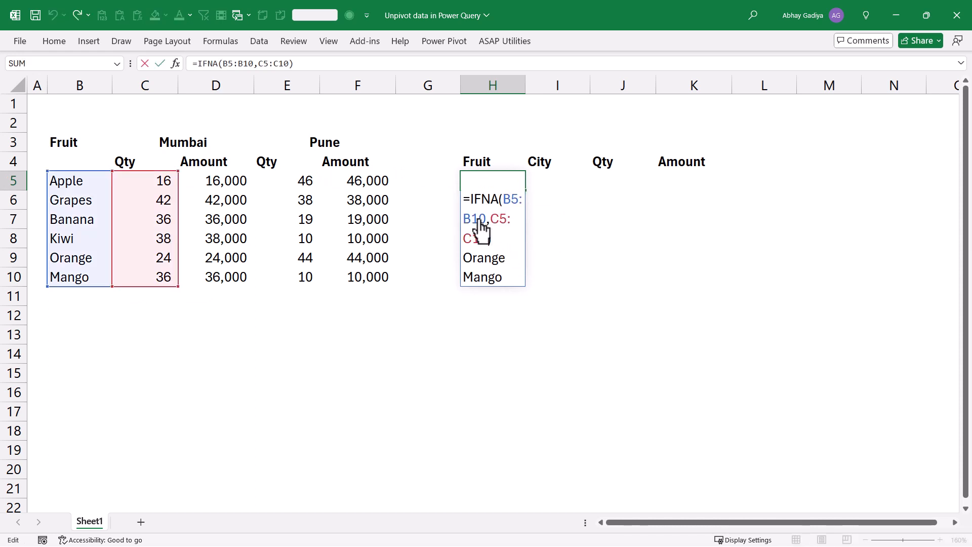
pyautogui.click(499, 255)
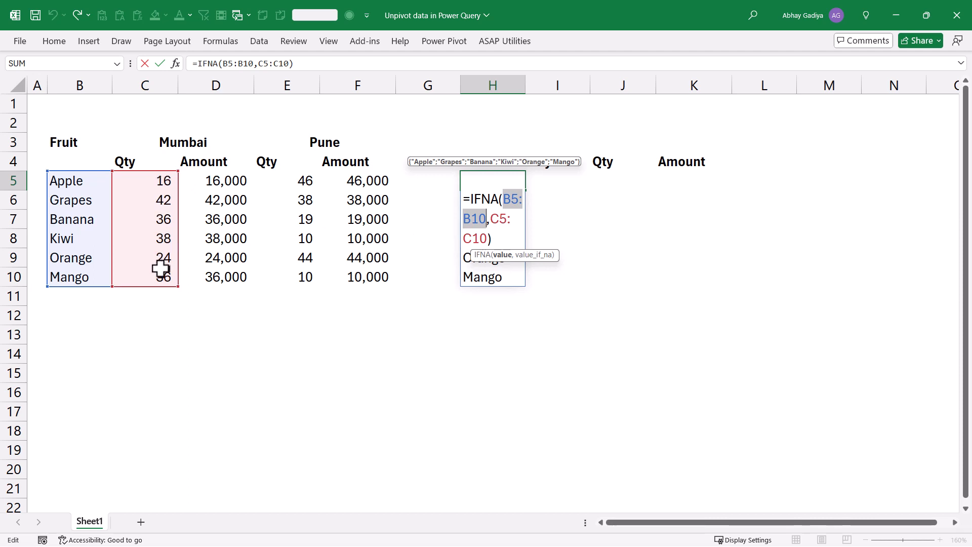
pyautogui.click(79, 199)
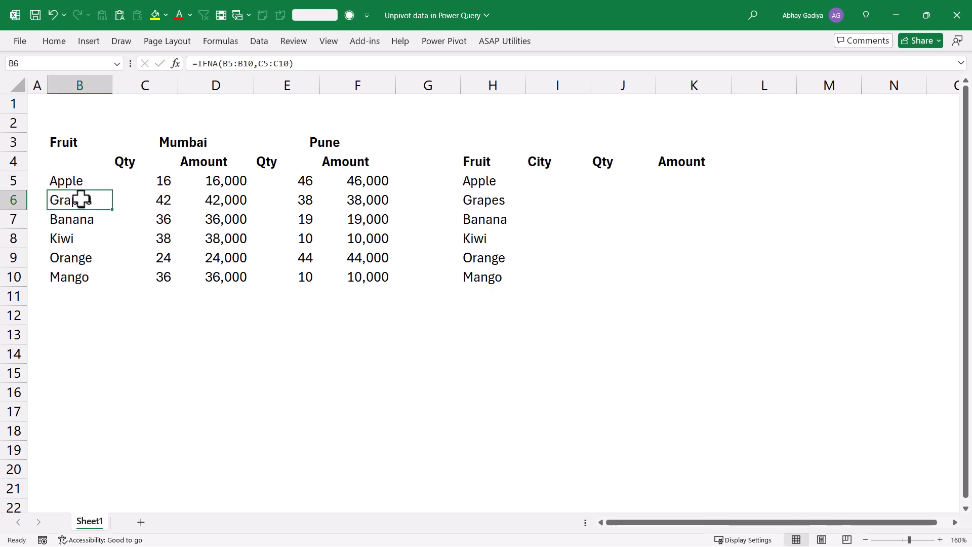
pyautogui.write('=NA()')
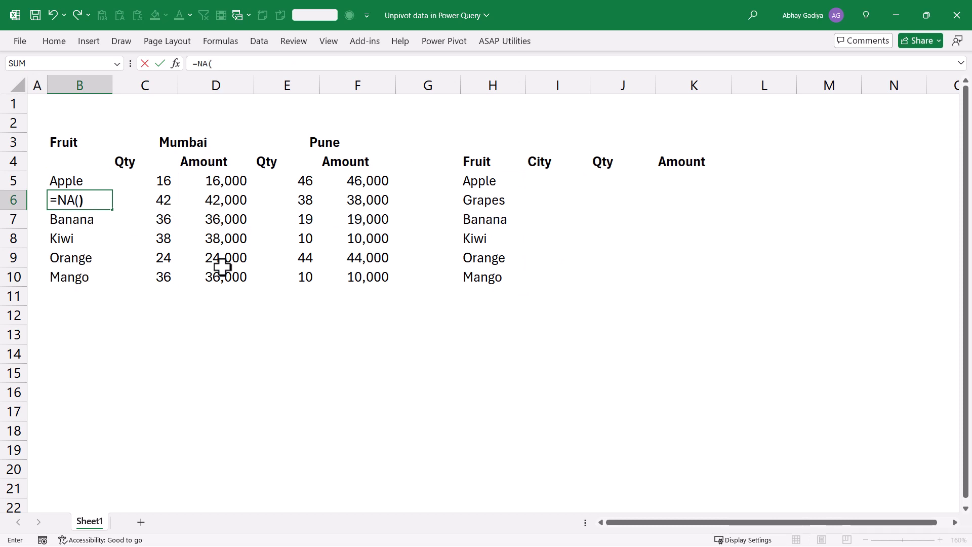
pyautogui.press('Return')
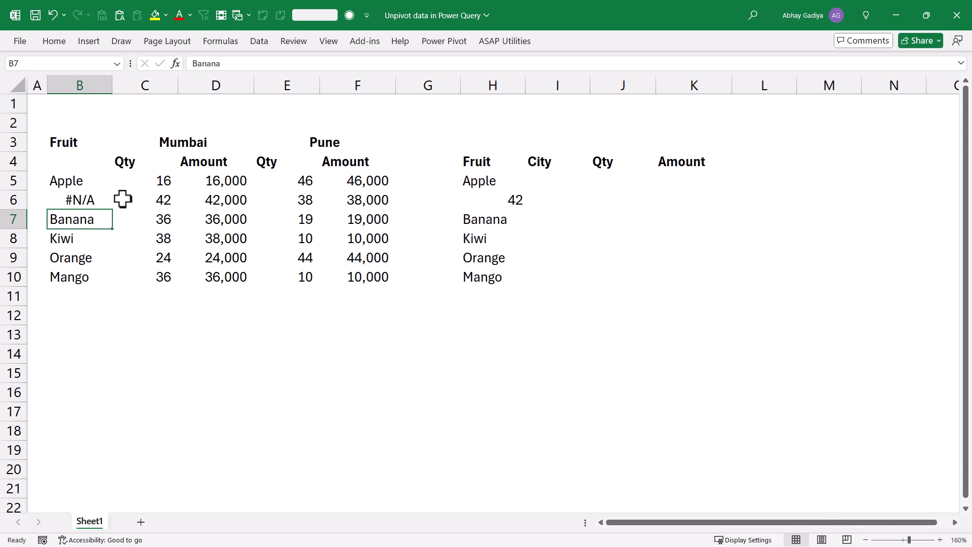
pyautogui.hotkey('ctrl', 'z')
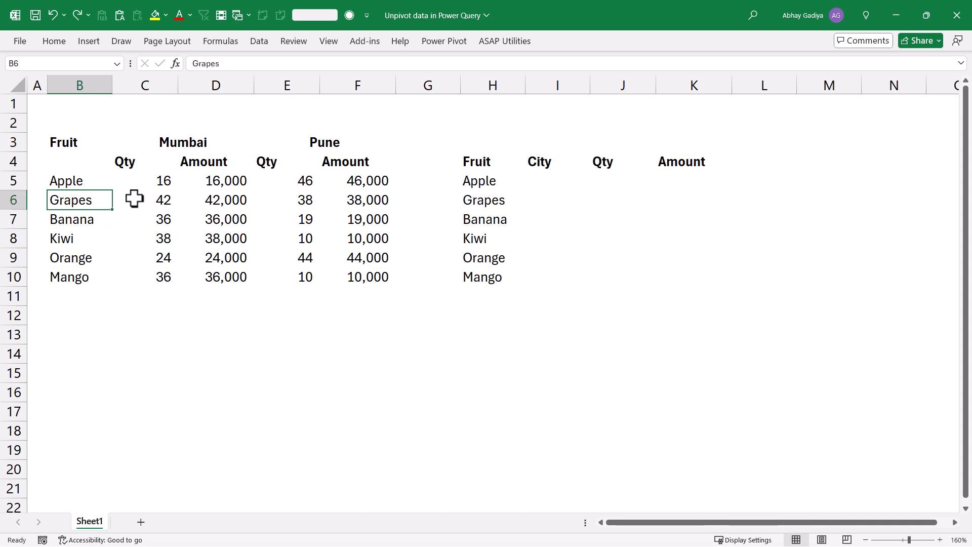
# - Extend the second range of the IFNA formula in H5 to C5:D10
pyautogui.click(485, 182)
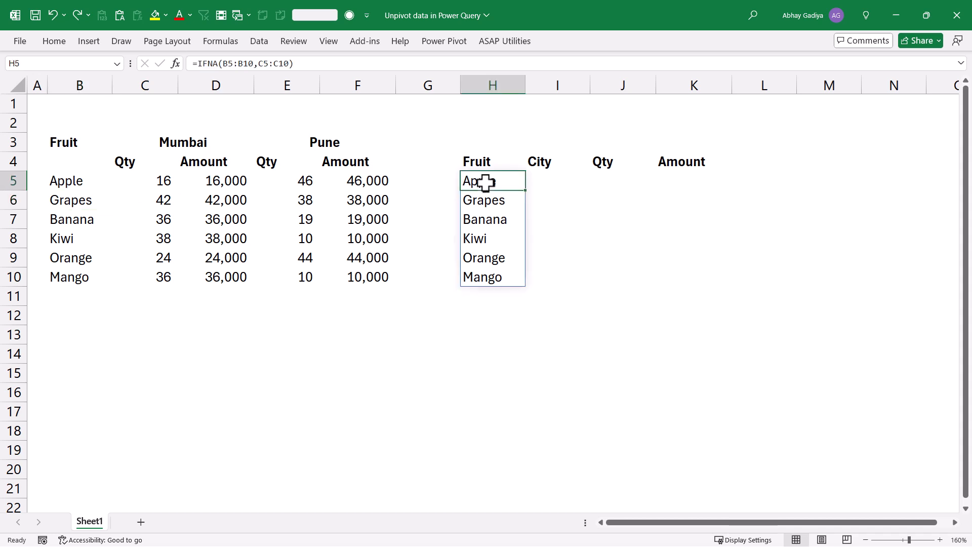
pyautogui.press('F2')
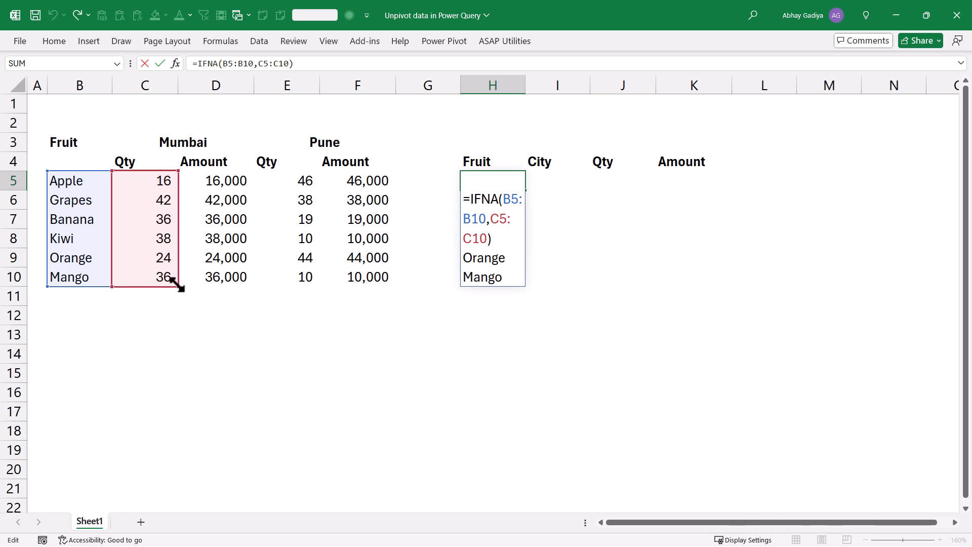
pyautogui.moveTo(177, 283); pyautogui.dragTo(243, 284)
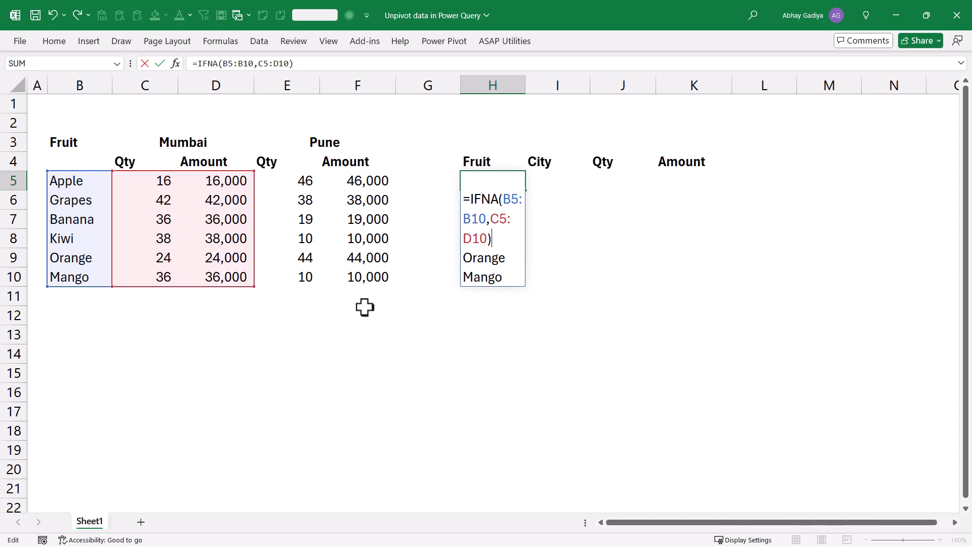
pyautogui.press('Return')
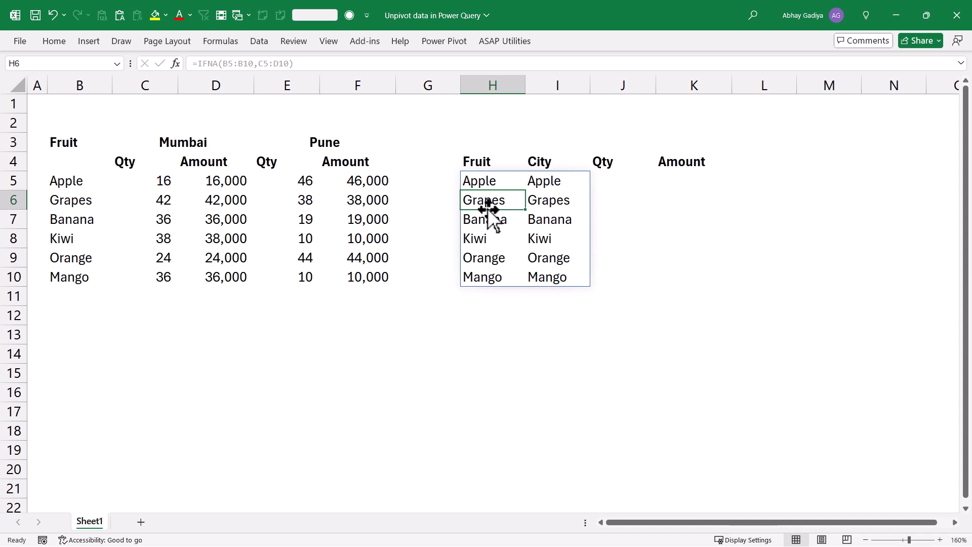
pyautogui.click(482, 183)
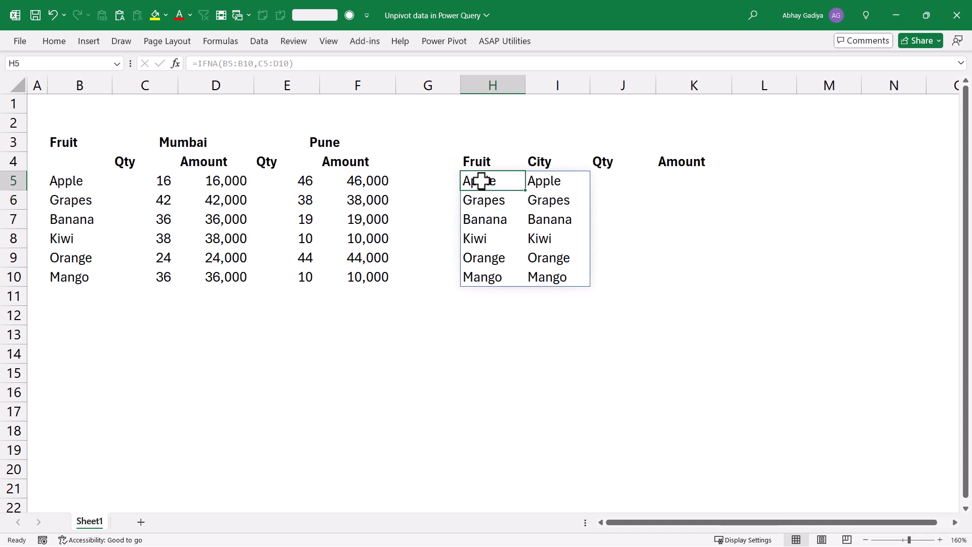
# - Try =TOCOL(H5#) in H12 to stack the two fruit columns into one, and delete that trial formula
pyautogui.click(492, 316)
pyautogui.write('=to')
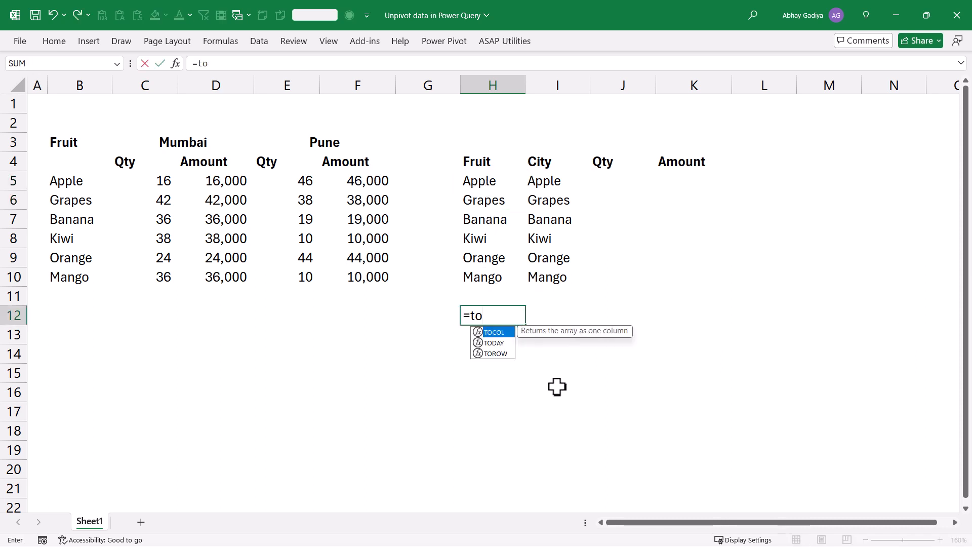
pyautogui.press('Tab')
pyautogui.moveTo(485, 182); pyautogui.dragTo(549, 274)
pyautogui.write(')')
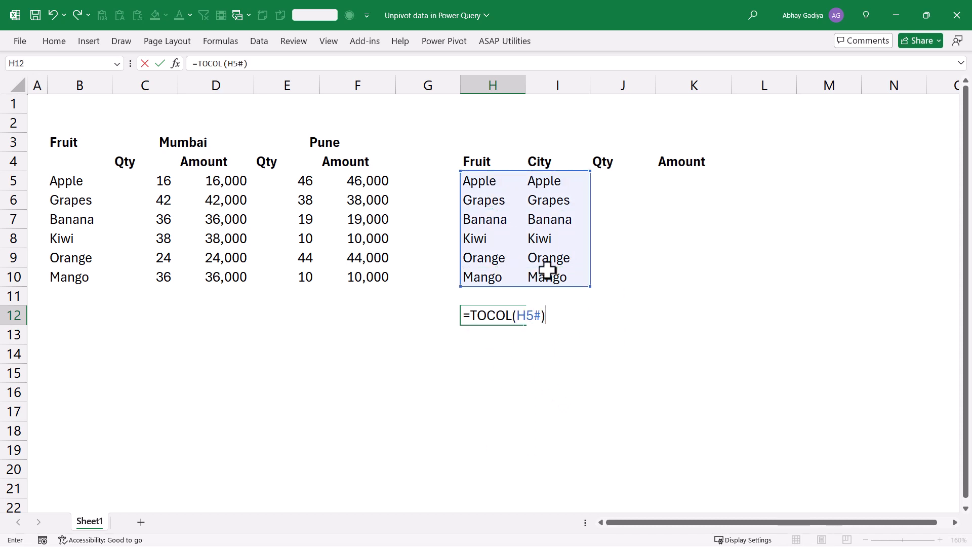
pyautogui.press('Return')
pyautogui.moveTo(494, 316); pyautogui.dragTo(494, 372)
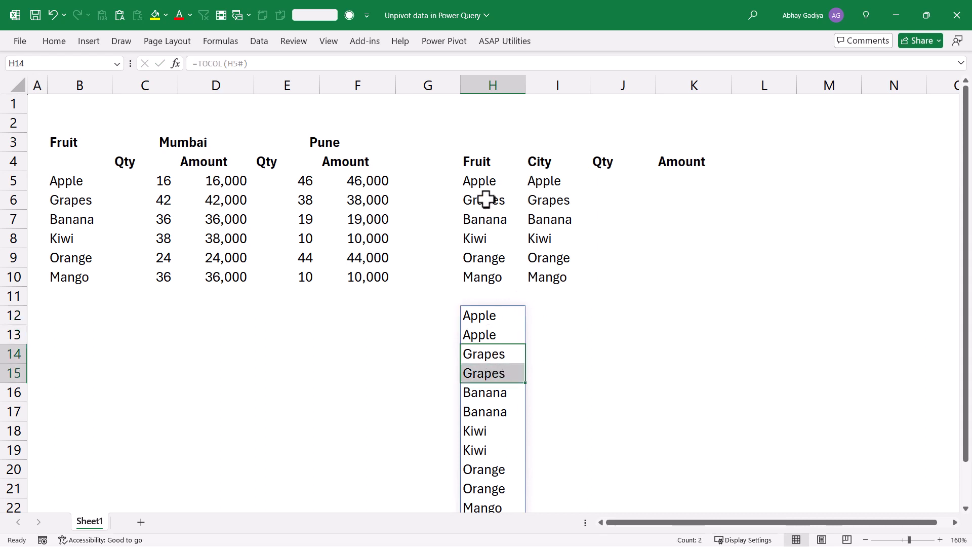
pyautogui.moveTo(486, 197); pyautogui.dragTo(538, 203)
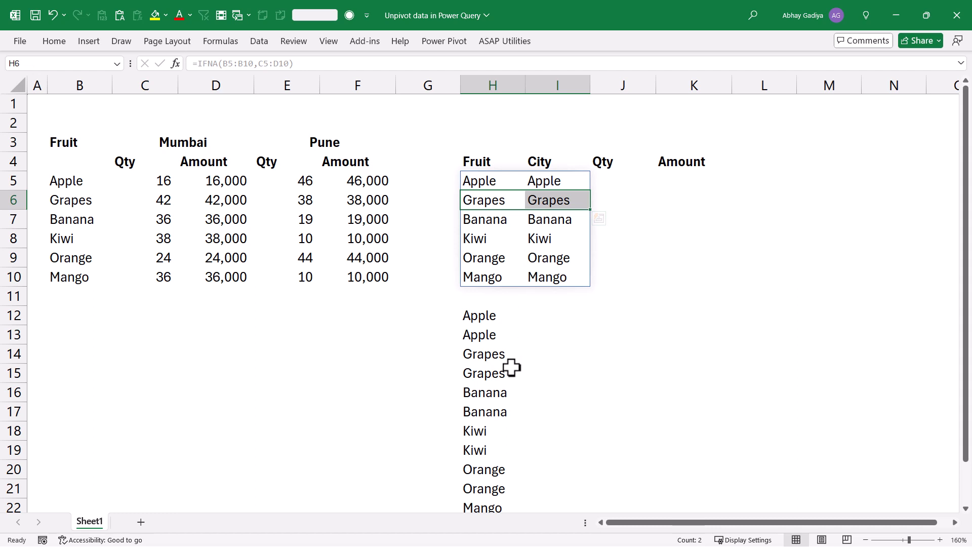
pyautogui.click(488, 318)
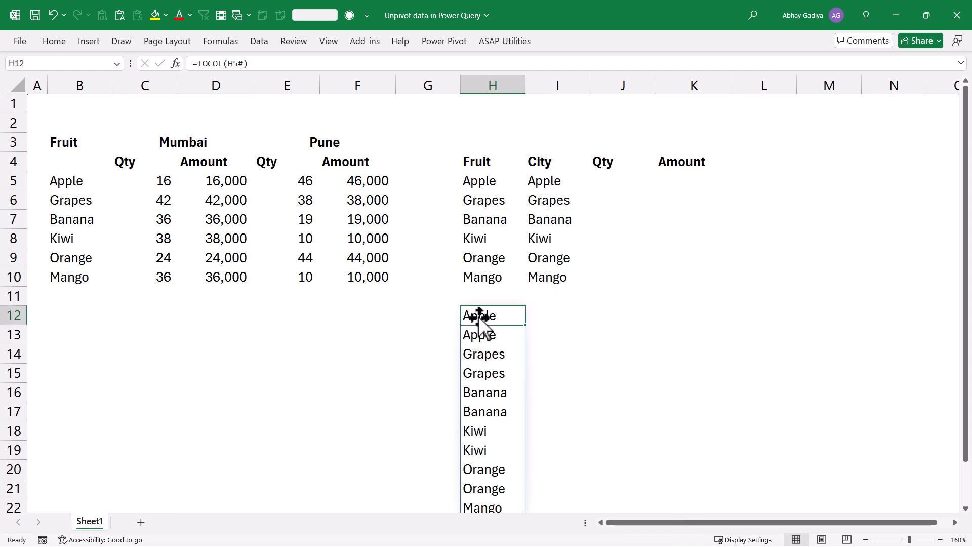
pyautogui.press('Delete')
# - Wrap the IFNA formula in H5 in TOCOL so it reads =TOCOL(IFNA(B5:B10,C5:D10))
pyautogui.doubleClick(487, 187)
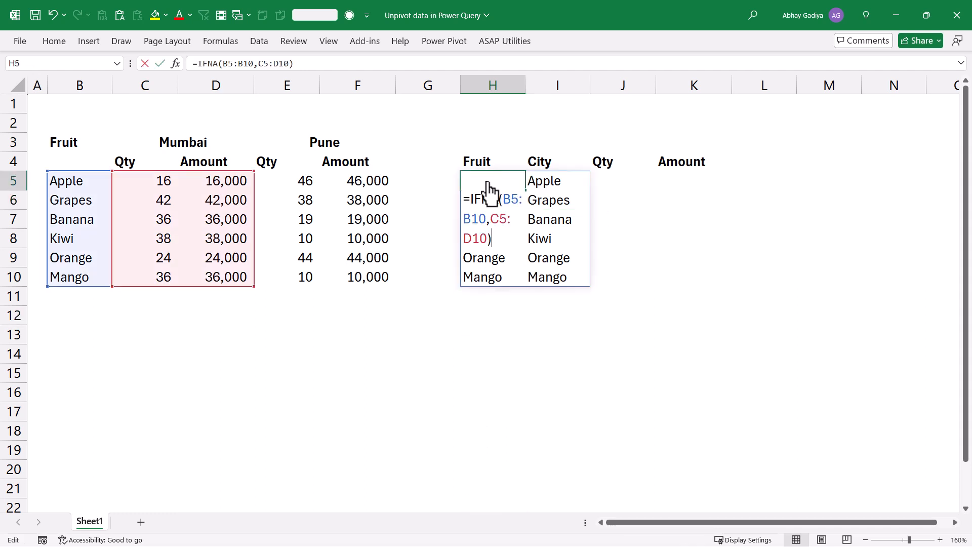
pyautogui.click(470, 200)
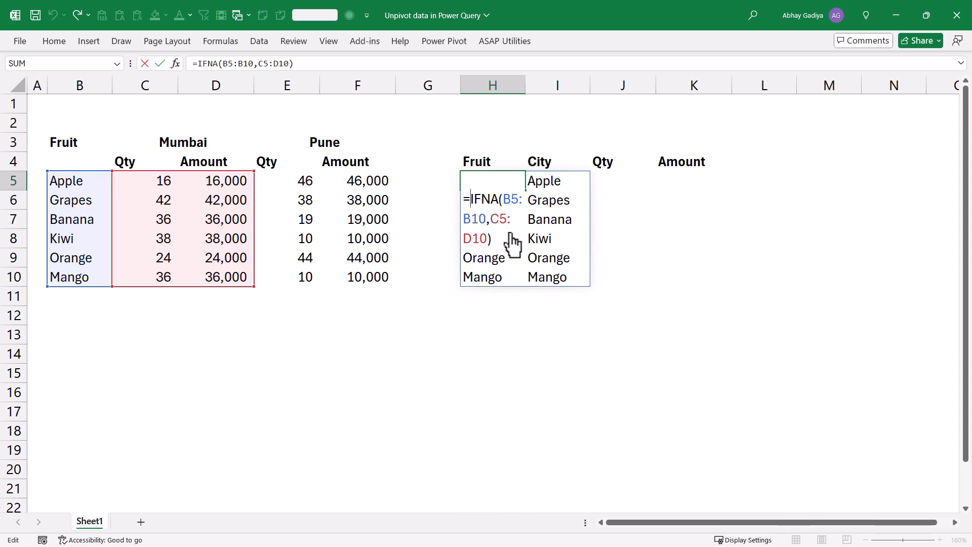
pyautogui.write('TOCOL(')
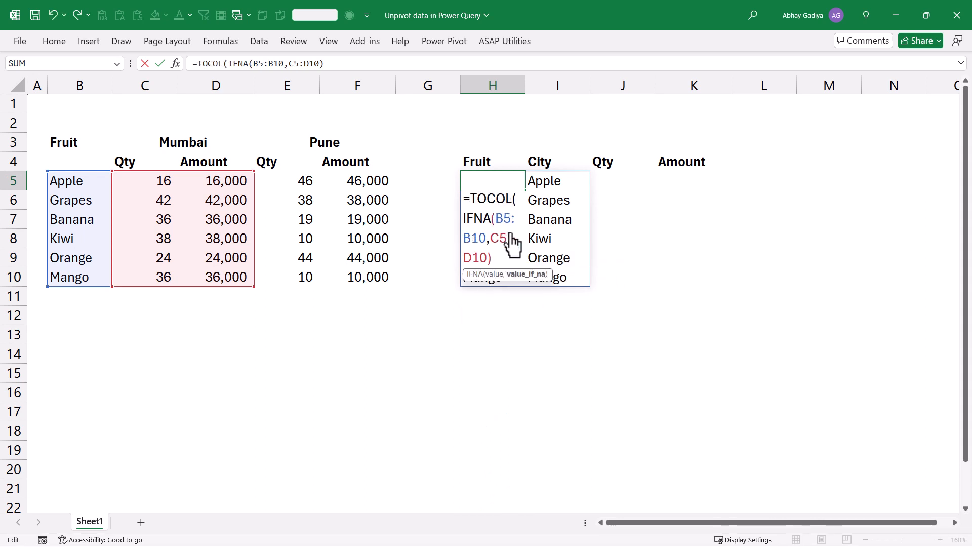
pyautogui.write(')')
pyautogui.press('Return')
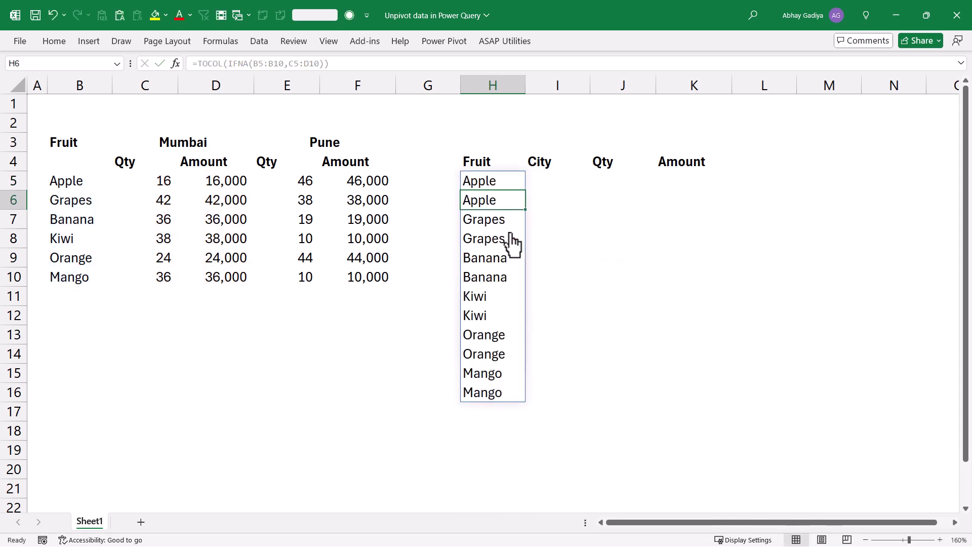
pyautogui.click(514, 181)
pyautogui.click(546, 183)
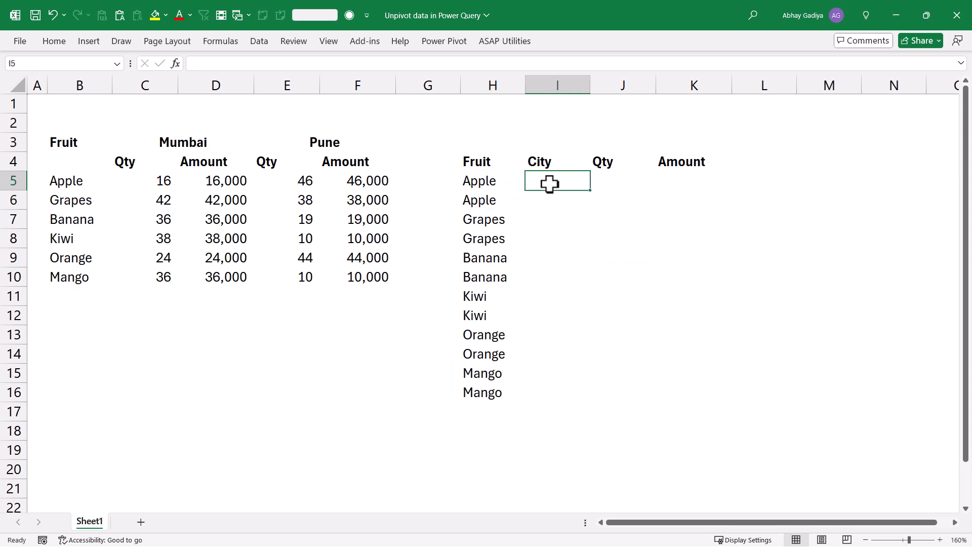
pyautogui.click(549, 202)
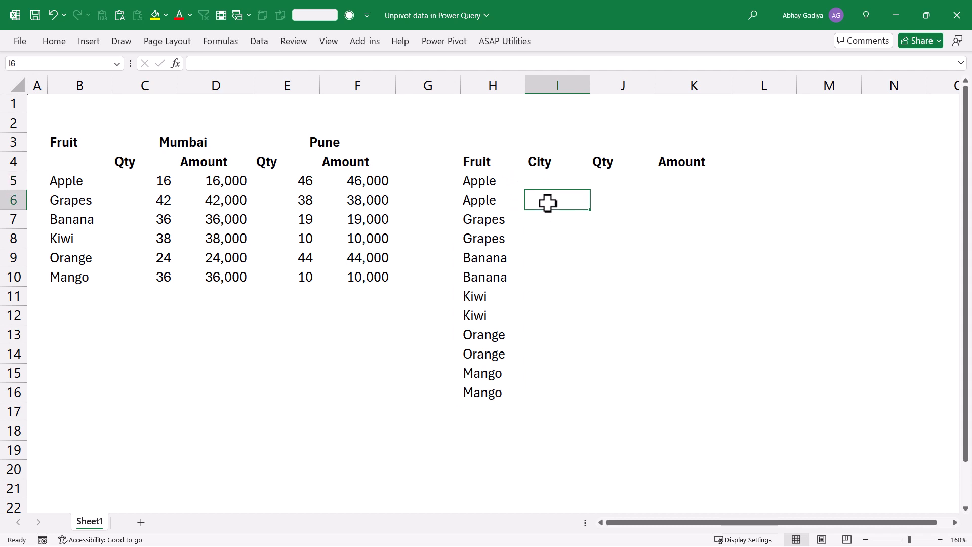
pyautogui.click(538, 223)
pyautogui.click(538, 241)
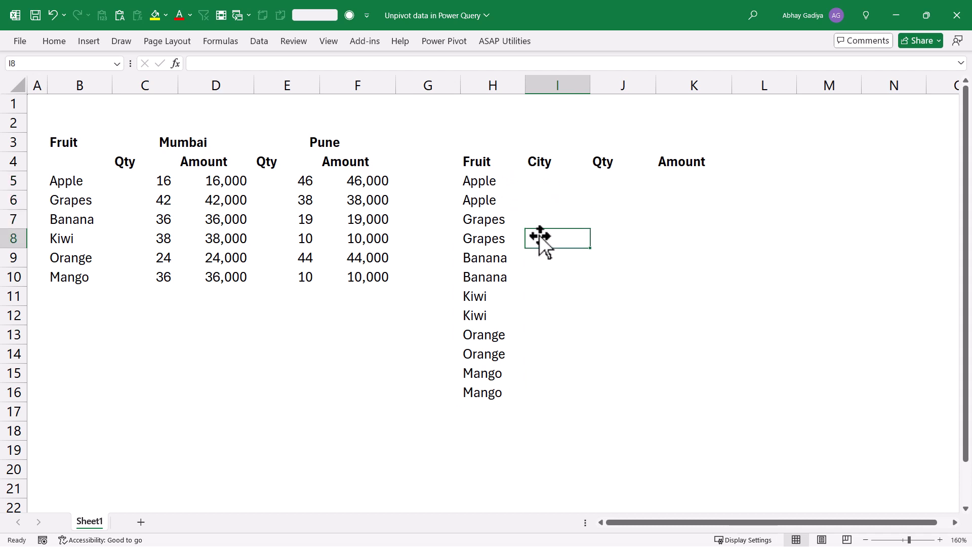
# - Enter =TOCOL(IFNA(C3:F3,B5:B10)) in I5 to repeat the city headers down the City column
pyautogui.click(546, 183)
pyautogui.write('=t')
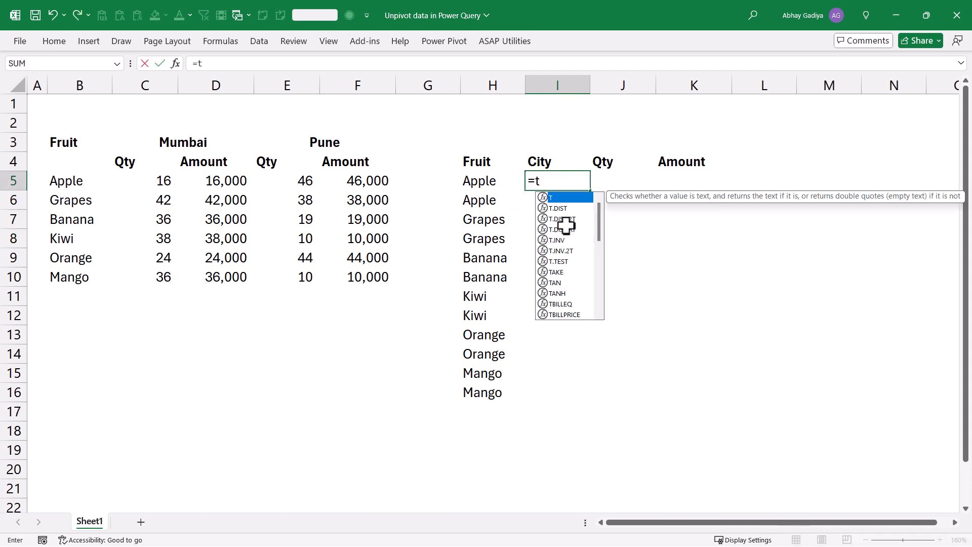
pyautogui.write('oc')
pyautogui.press('Tab')
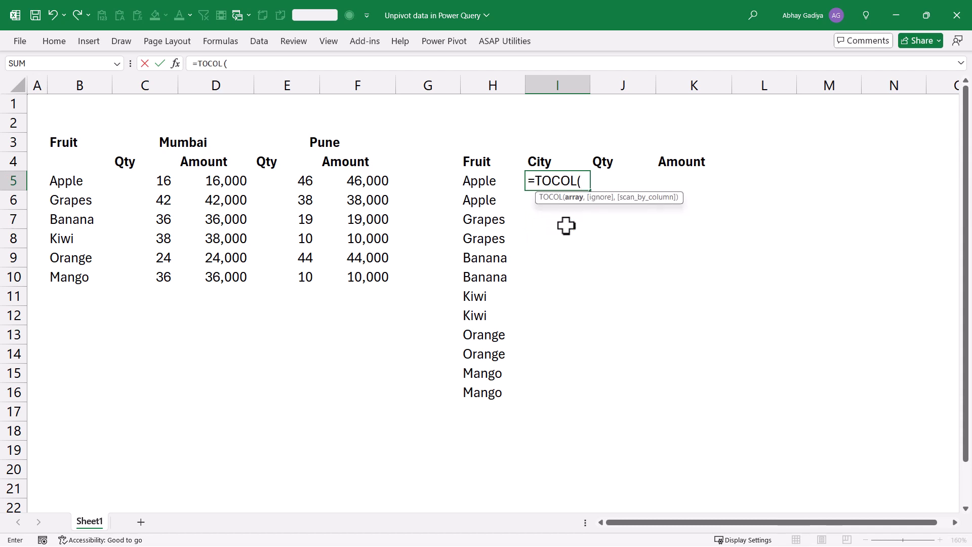
pyautogui.write('ifn')
pyautogui.press('Tab')
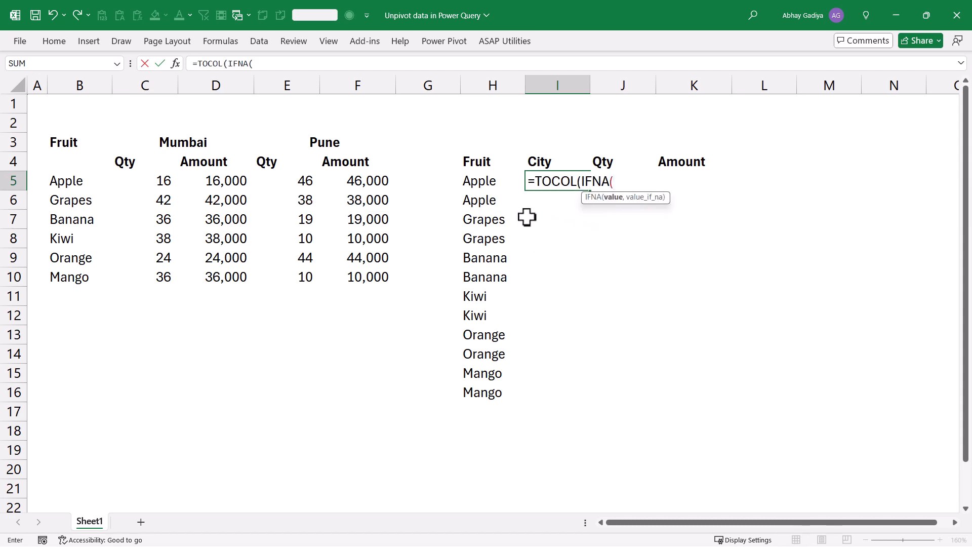
pyautogui.moveTo(198, 143); pyautogui.dragTo(314, 147)
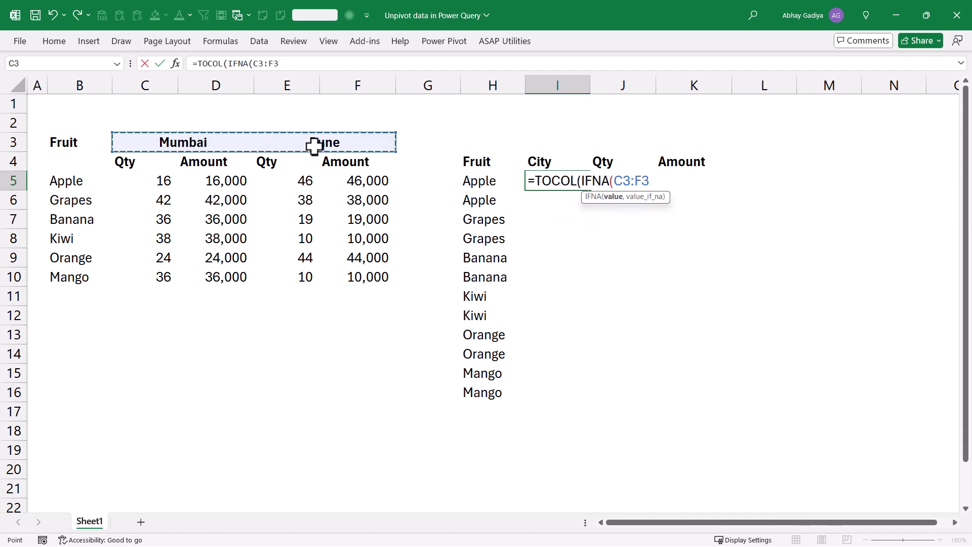
pyautogui.write(',')
pyautogui.moveTo(81, 180); pyautogui.dragTo(61, 278)
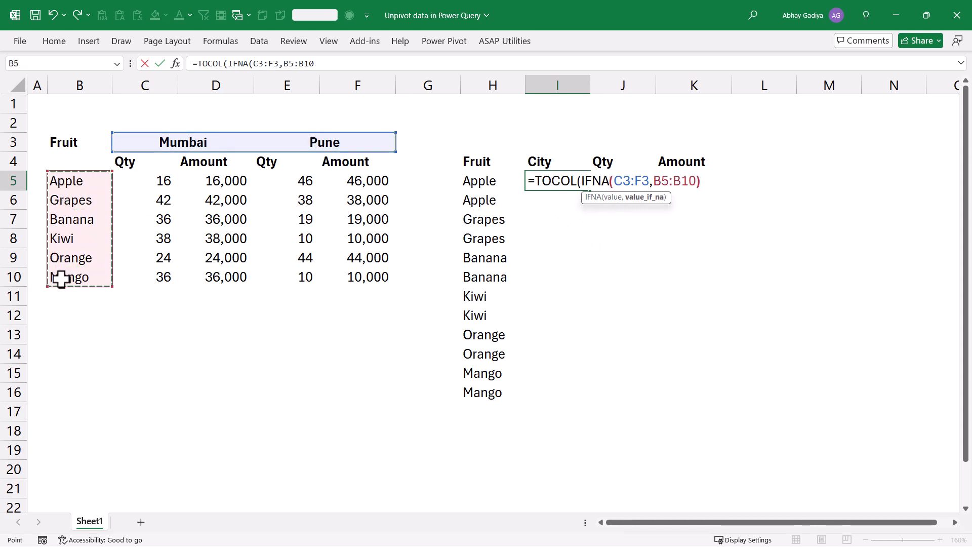
pyautogui.write('))')
pyautogui.press('Return')
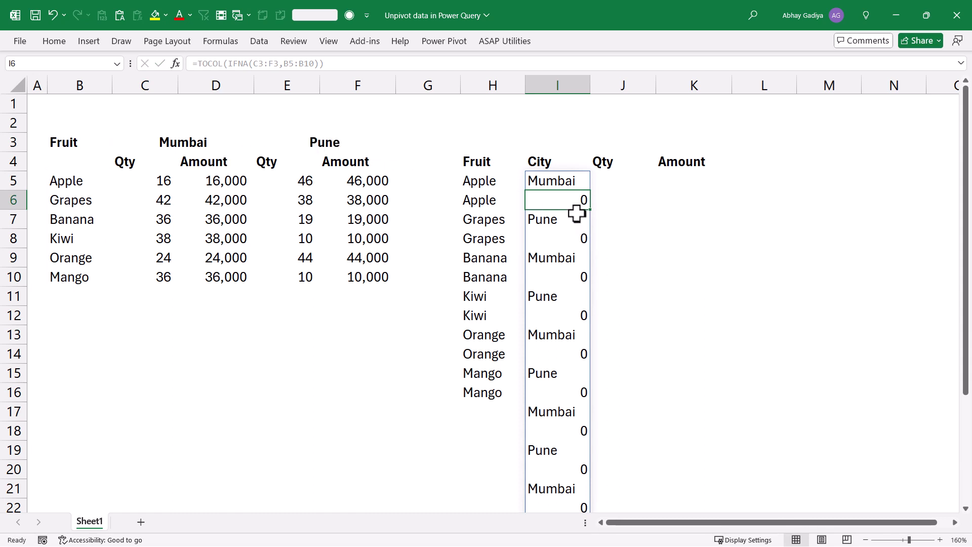
# - Wrap the I5 formula in FILTER to drop the zeros: =FILTER(TOCOL(IFNA(C3:F3,B5:B10)),TOCOL(IFNA(C3:F3,B5:B10))<>0)
pyautogui.click(553, 185)
pyautogui.press('F2')
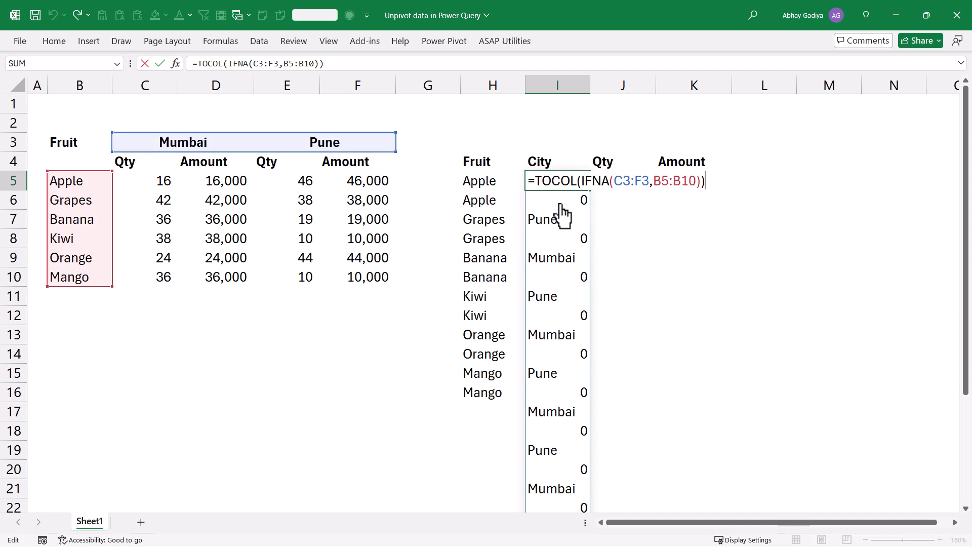
pyautogui.write('FILTER(')
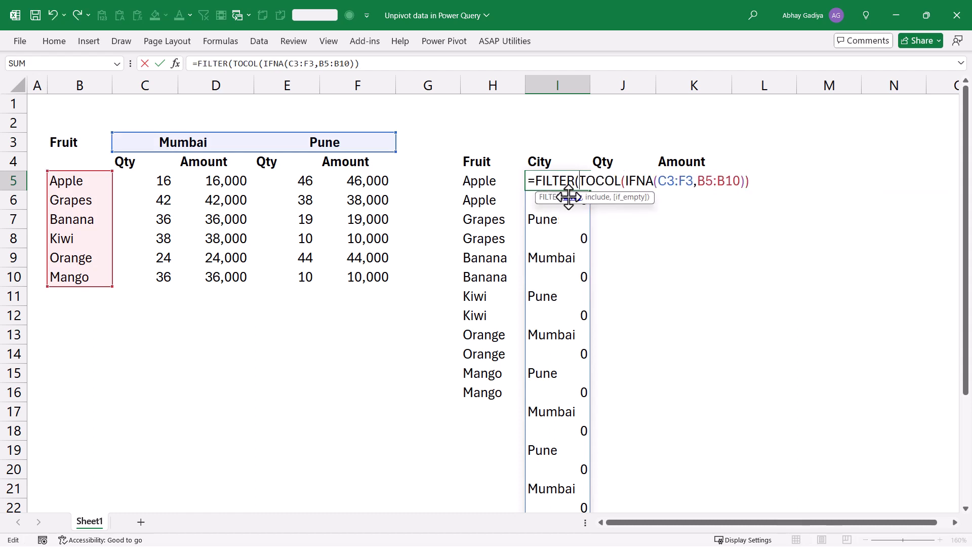
pyautogui.hotkey('ctrl', 'shift', 'End')
pyautogui.hotkey('ctrl', 'c')
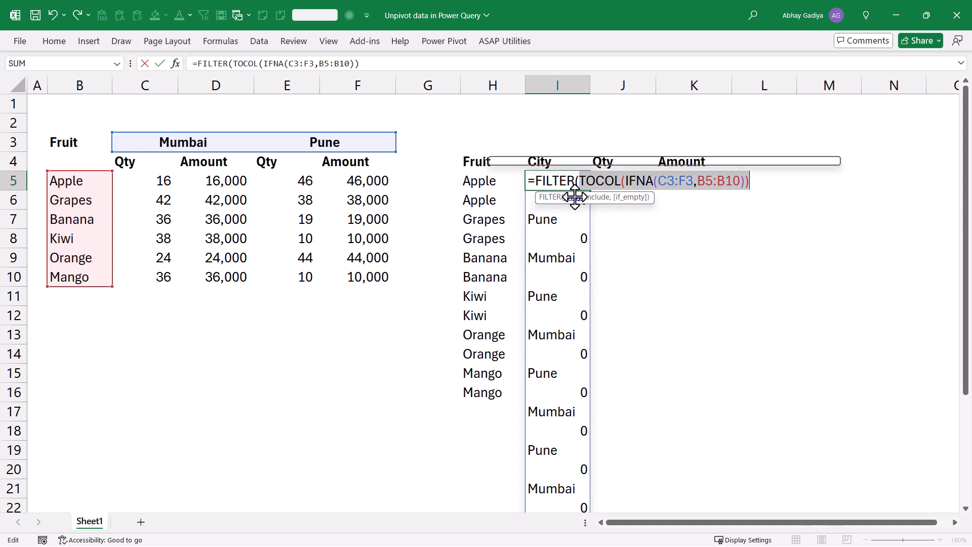
pyautogui.press('End')
pyautogui.write(',')
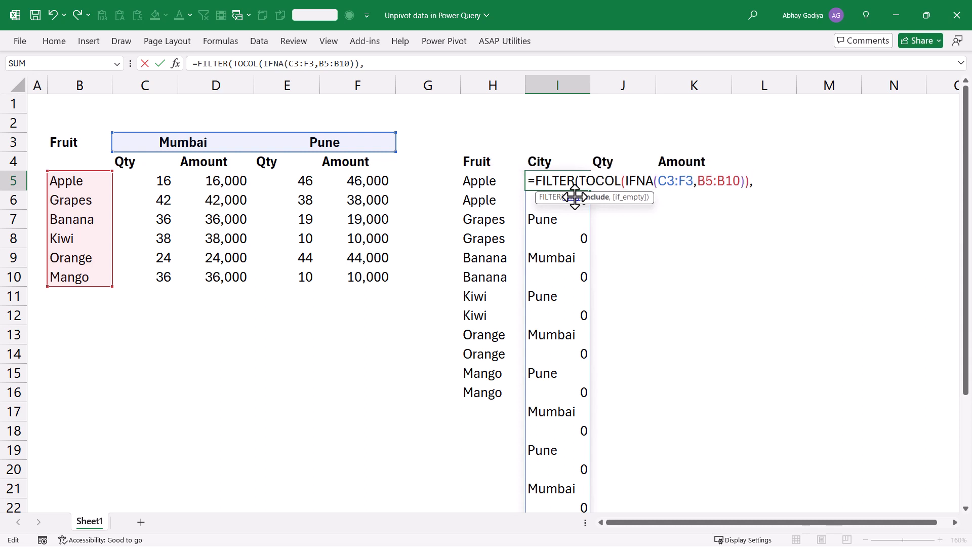
pyautogui.hotkey('ctrl', 'v')
pyautogui.write('<>0')
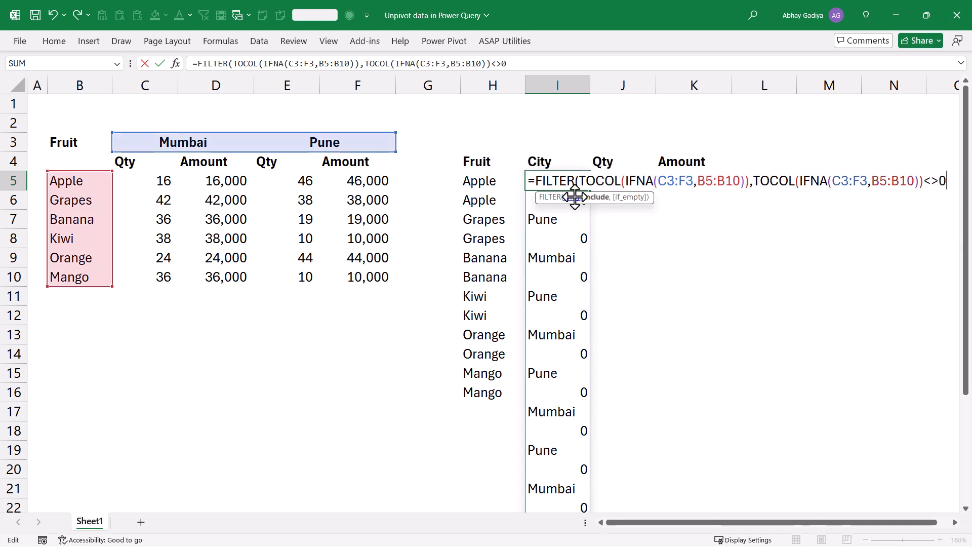
pyautogui.write(')')
pyautogui.press('Return')
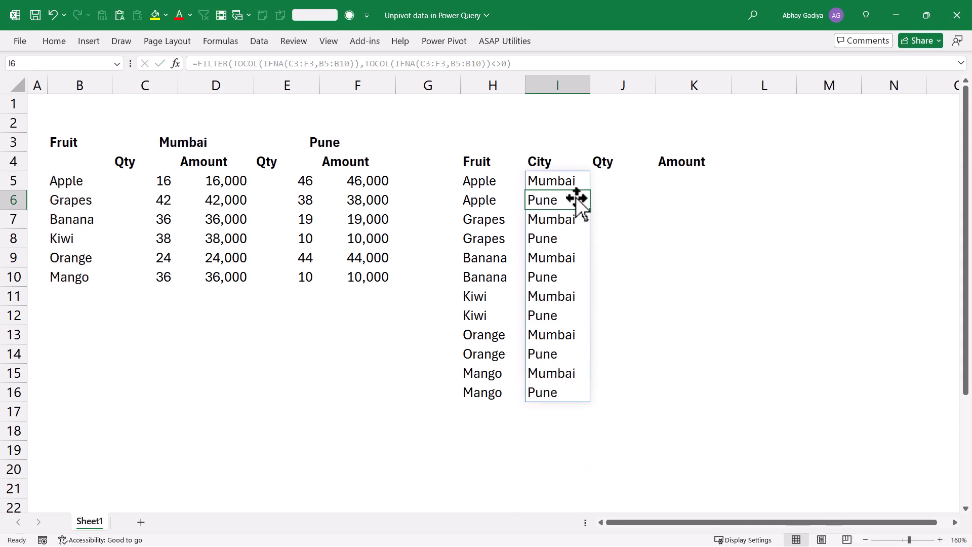
# - Enter the sample quantities 16, 46, 42 and 38 in J5:J8 to illustrate the required order, and delete them
pyautogui.click(612, 181)
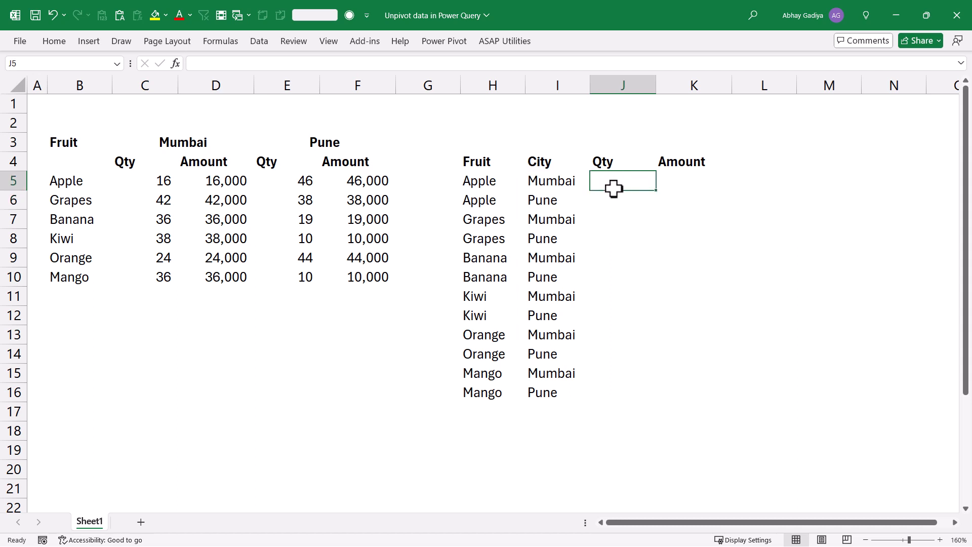
pyautogui.write('16')
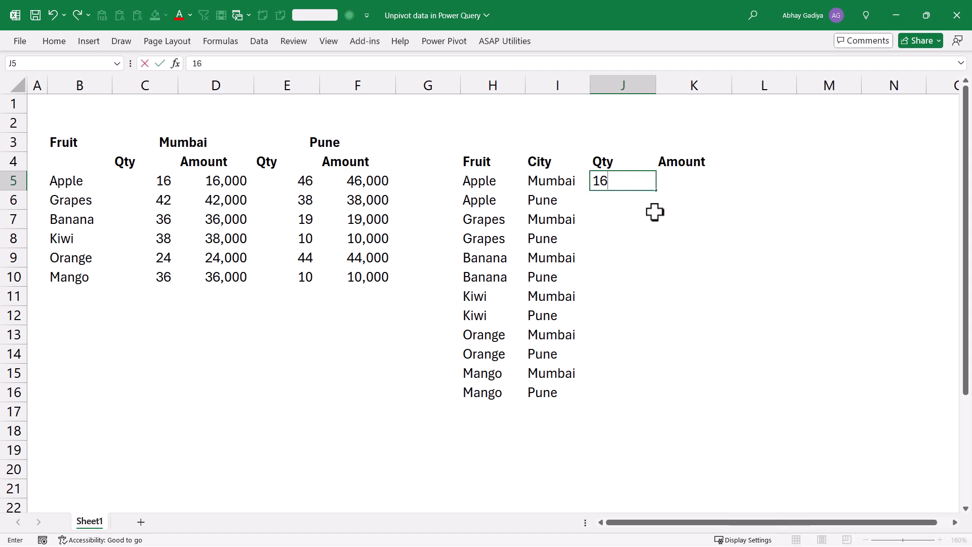
pyautogui.press('Return')
pyautogui.write('46')
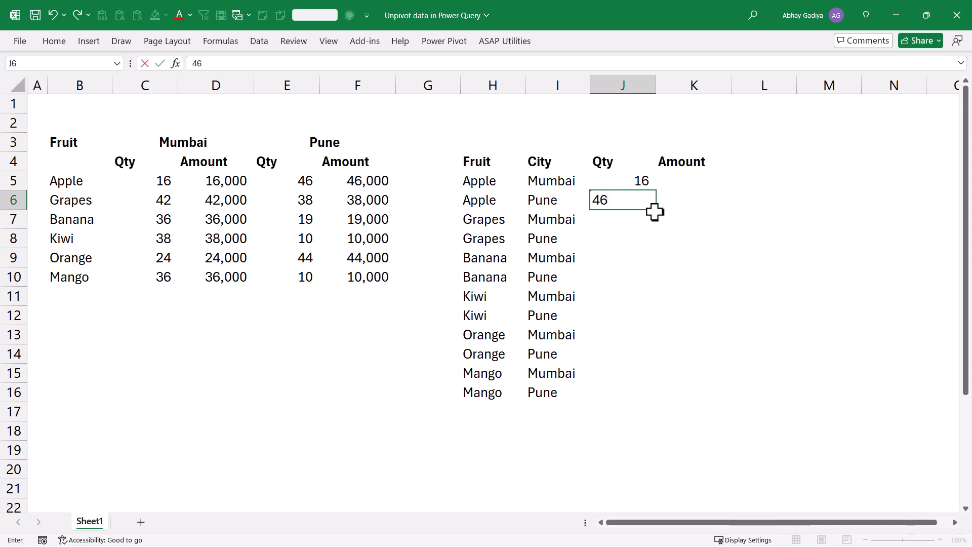
pyautogui.press('Return')
pyautogui.write('42')
pyautogui.press('Return')
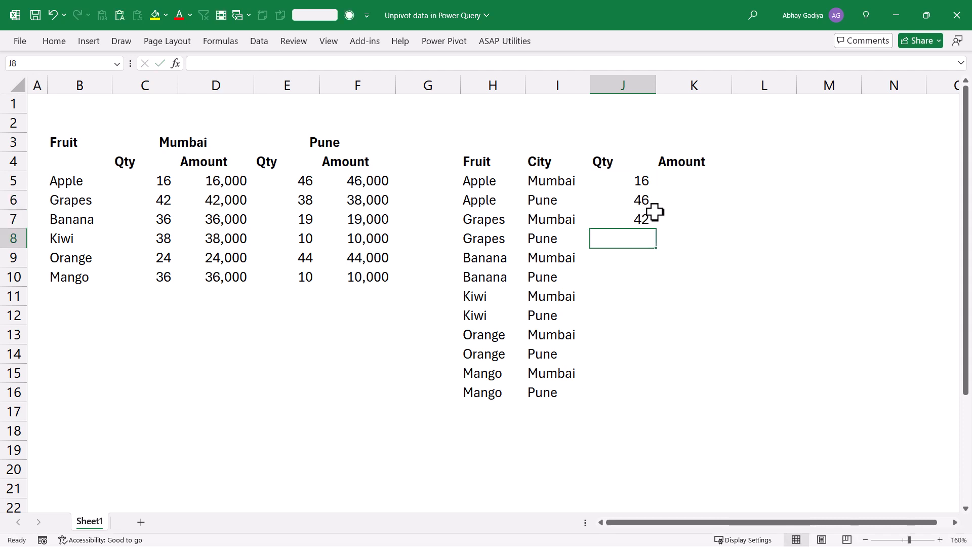
pyautogui.write('38')
pyautogui.press('Return')
pyautogui.press('Up')
pyautogui.press('Up')
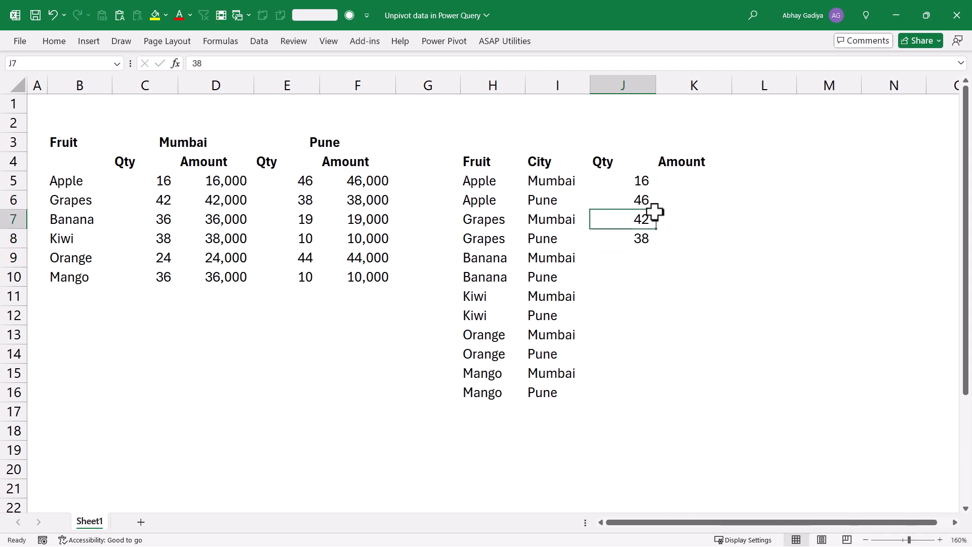
pyautogui.press('Up')
pyautogui.press('Up')
pyautogui.hotkey('ctrl', 'shift', 'Down')
pyautogui.press('Delete')
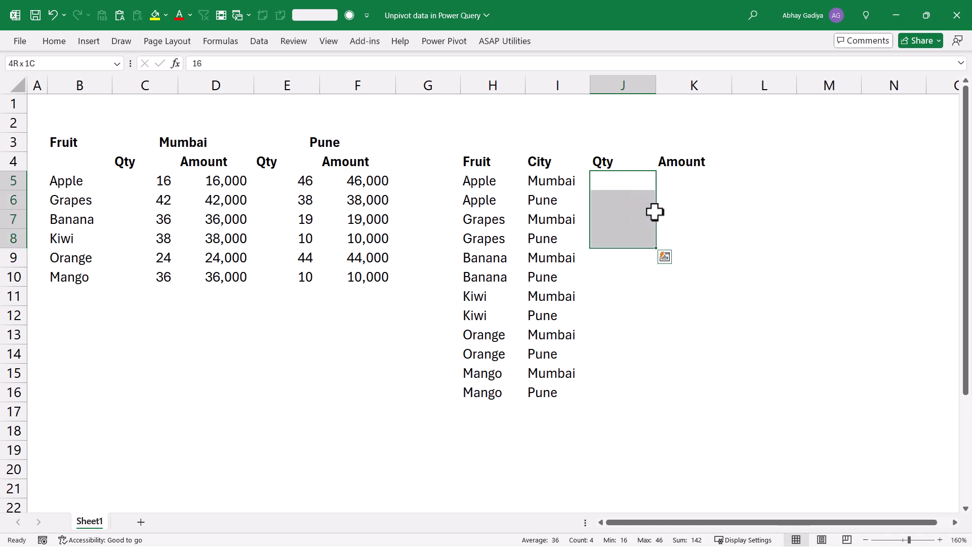
pyautogui.press('Up')
pyautogui.press('Down')
pyautogui.write('=if')
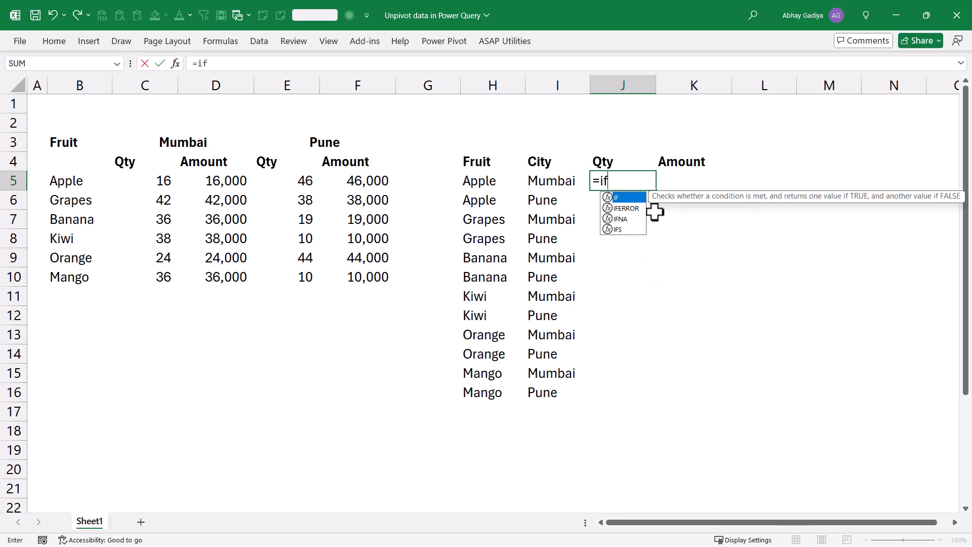
pyautogui.press('Escape')
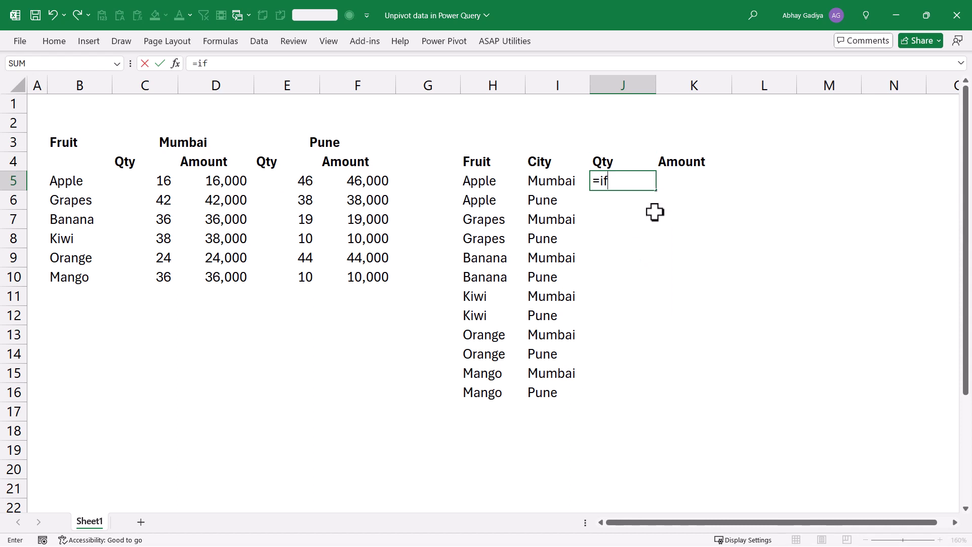
pyautogui.press('Escape')
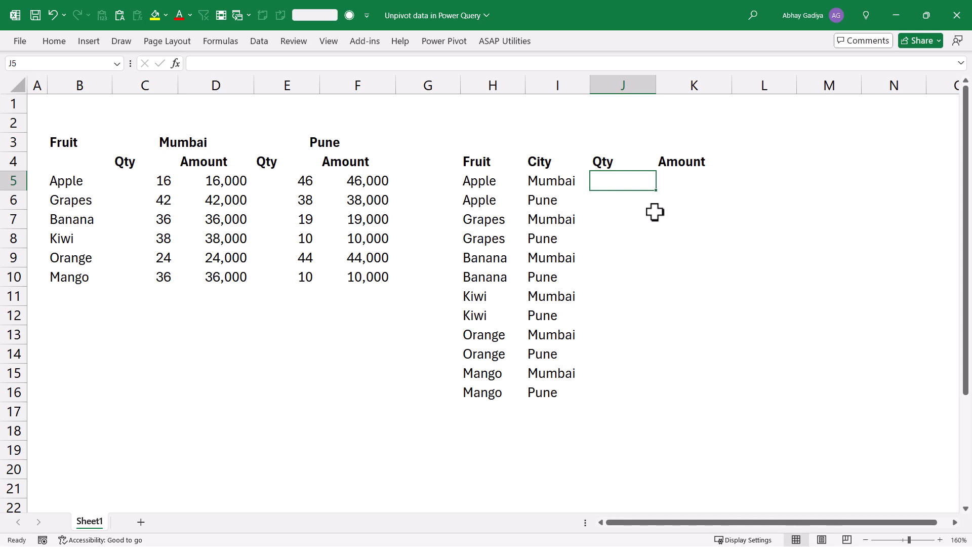
# - Enter =HSTACK(C5:C10,E5:E10) in J5 to place the Mumbai and Pune quantities side by side
pyautogui.moveTo(167, 180); pyautogui.dragTo(165, 276)
pyautogui.keyDown('ctrl'); pyautogui.click(301, 182); pyautogui.keyUp('ctrl')
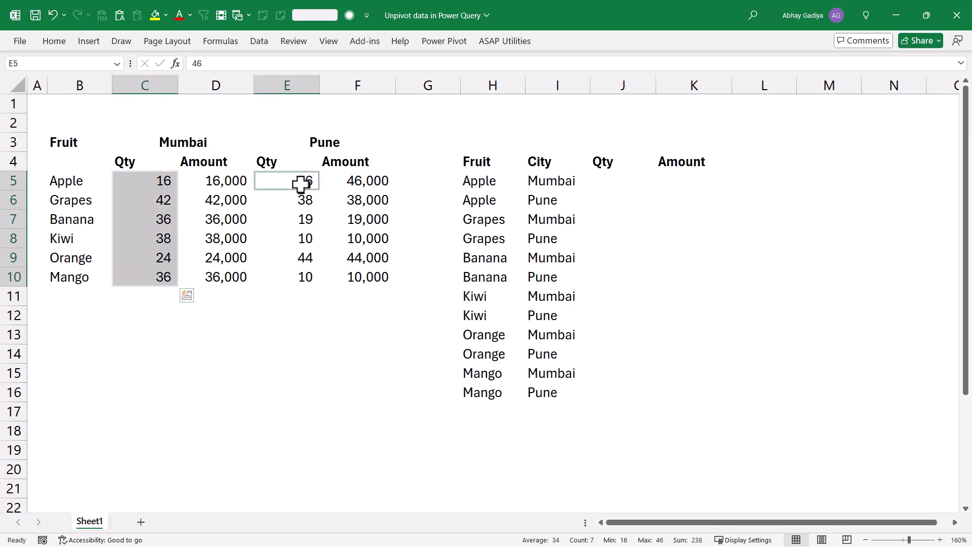
pyautogui.moveTo(301, 183); pyautogui.dragTo(297, 267)
pyautogui.click(618, 181)
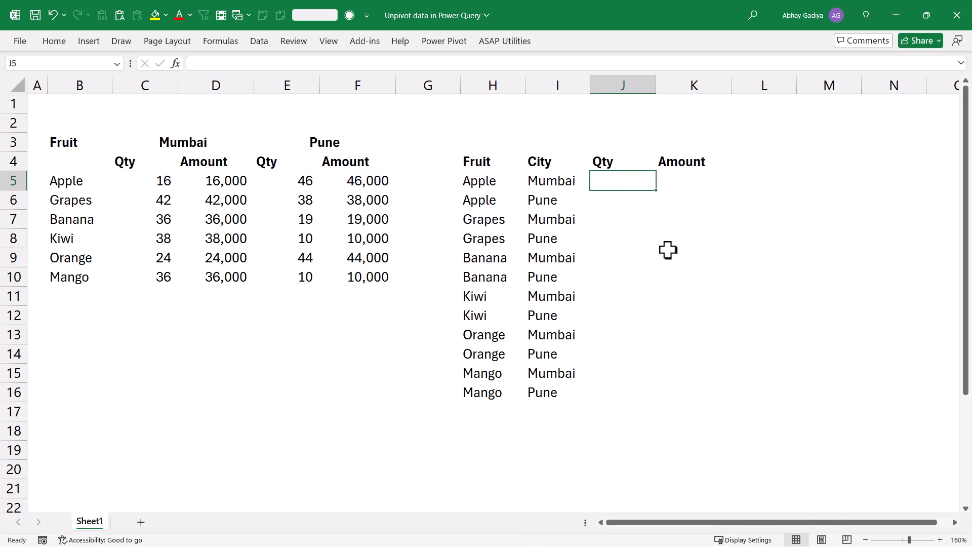
pyautogui.write('=hst')
pyautogui.press('Tab')
pyautogui.press('Left')
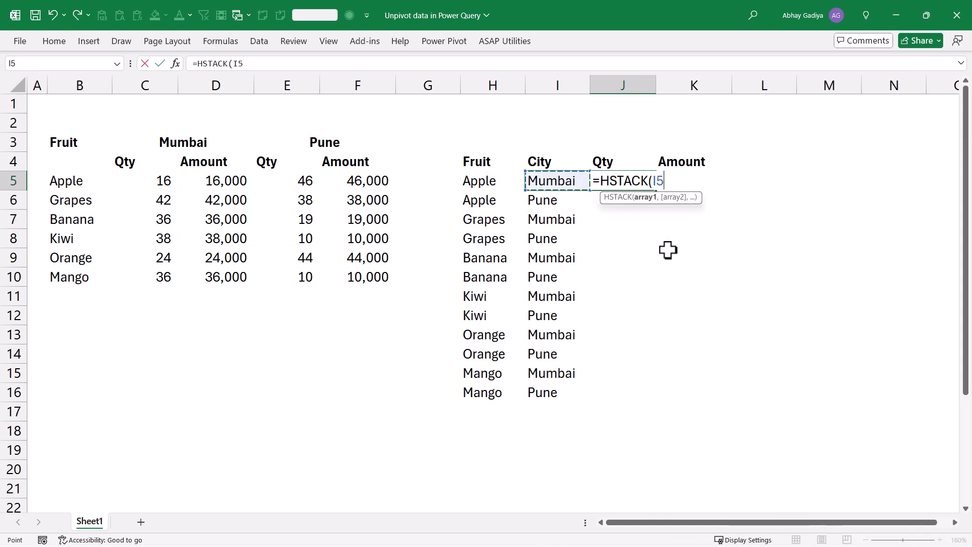
pyautogui.press('Left')
pyautogui.press('Left')
pyautogui.press('Left')
pyautogui.press('Left')
pyautogui.press('Left')
pyautogui.press('Left')
pyautogui.hotkey('ctrl', 'shift', 'Down')
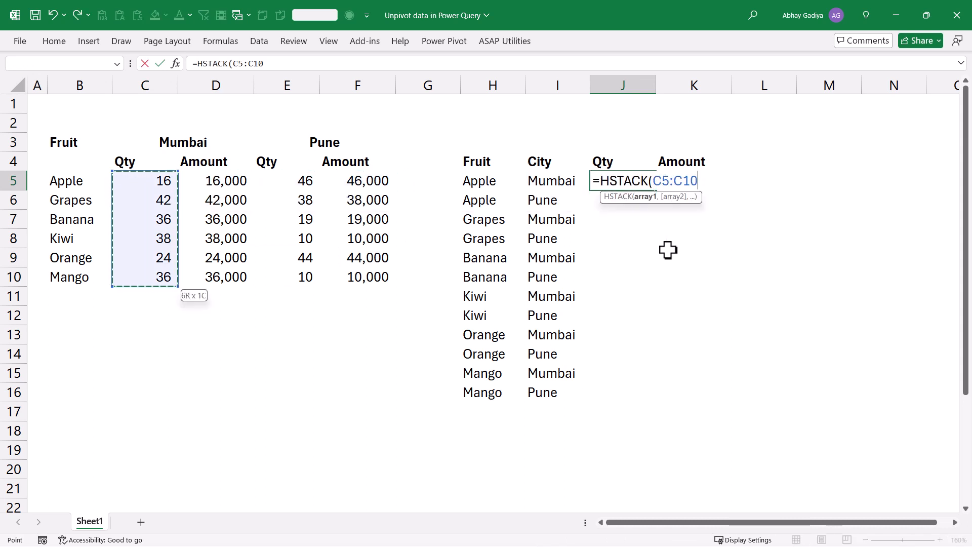
pyautogui.write(',')
pyautogui.press('Left')
pyautogui.press('Left')
pyautogui.press('Left')
pyautogui.press('Left')
pyautogui.press('Left')
pyautogui.hotkey('ctrl', 'shift', 'Down')
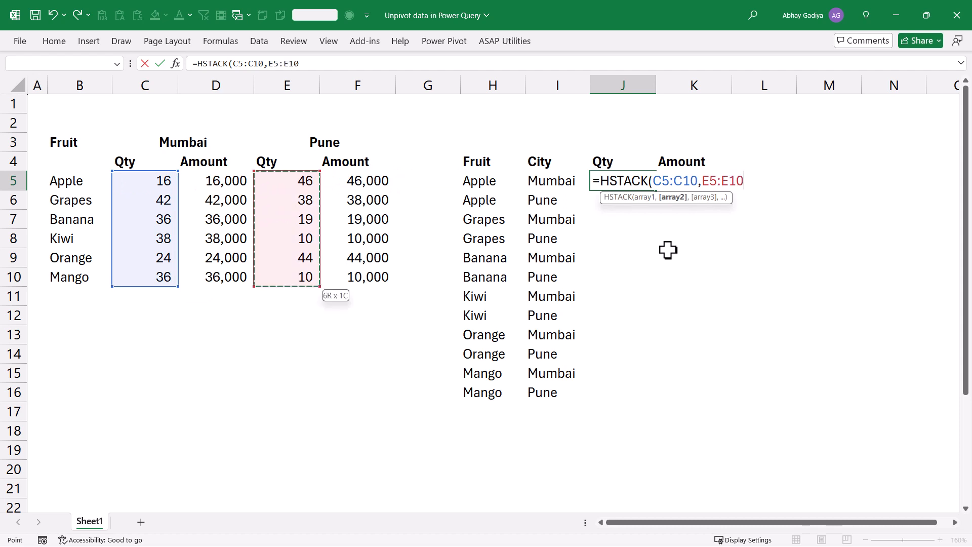
pyautogui.write(')')
pyautogui.press('Return')
pyautogui.press('Up')
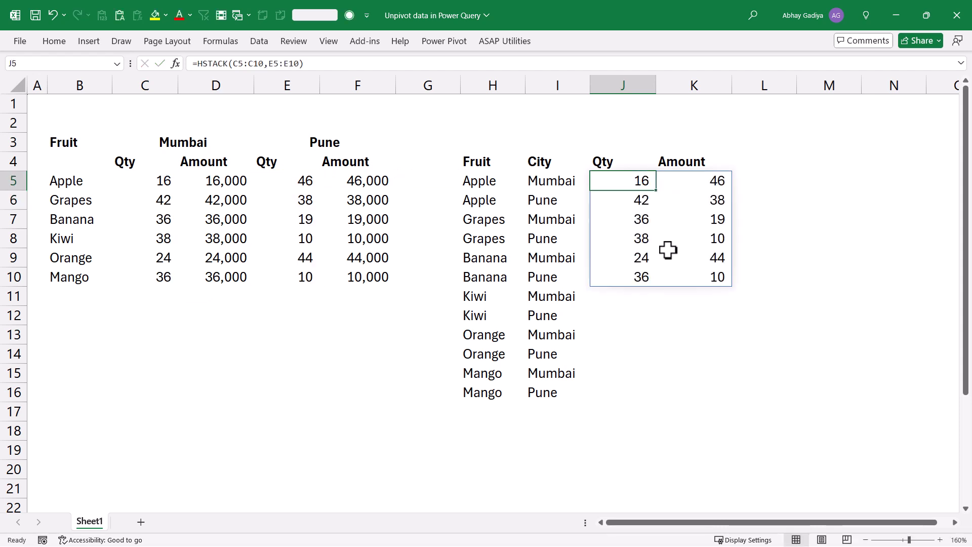
# - Wrap the HSTACK formula in J5 in TOCOL so it reads =TOCOL(HSTACK(C5:C10,E5:E10))
pyautogui.press('F2')
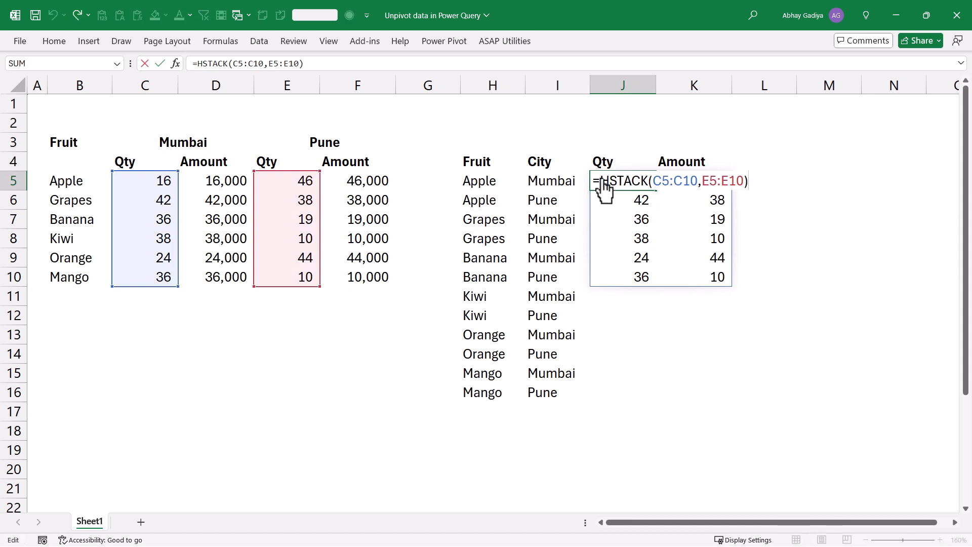
pyautogui.write('TOCOL(')
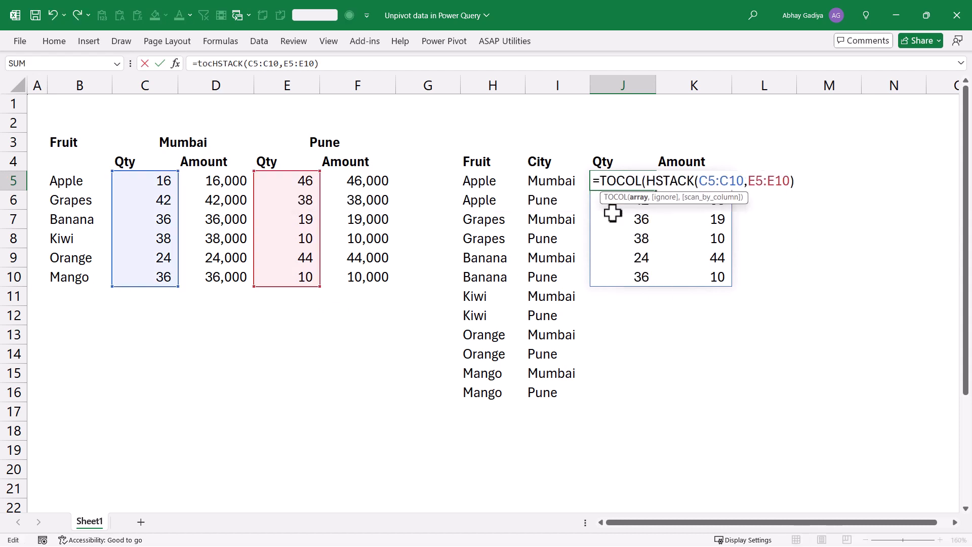
pyautogui.press('End')
pyautogui.write(')')
pyautogui.press('Return')
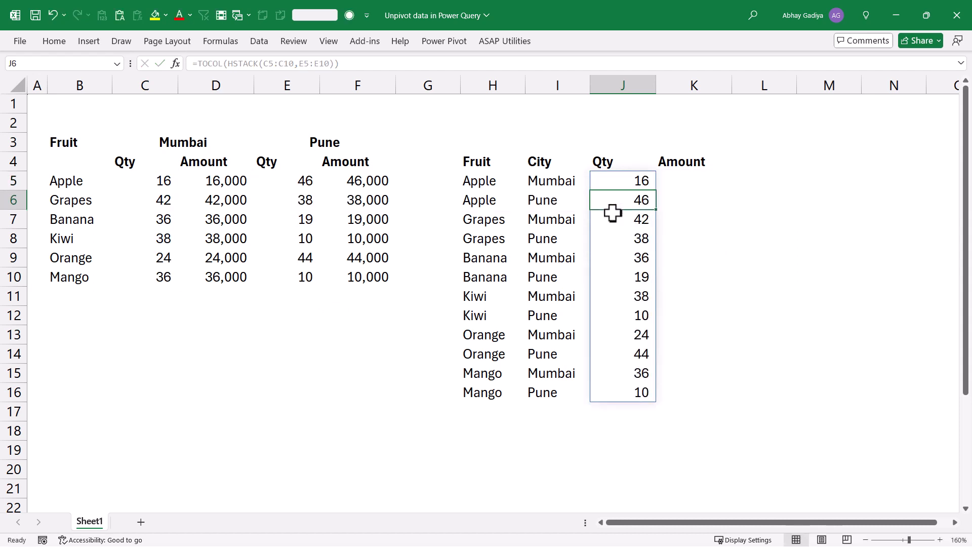
# - Enter =TOCOL(HSTACK(D5:D10,F5:F10)) in K5 to stack both cities' amounts in the Amount column
pyautogui.press('Up')
pyautogui.press('Right')
pyautogui.write('=toc')
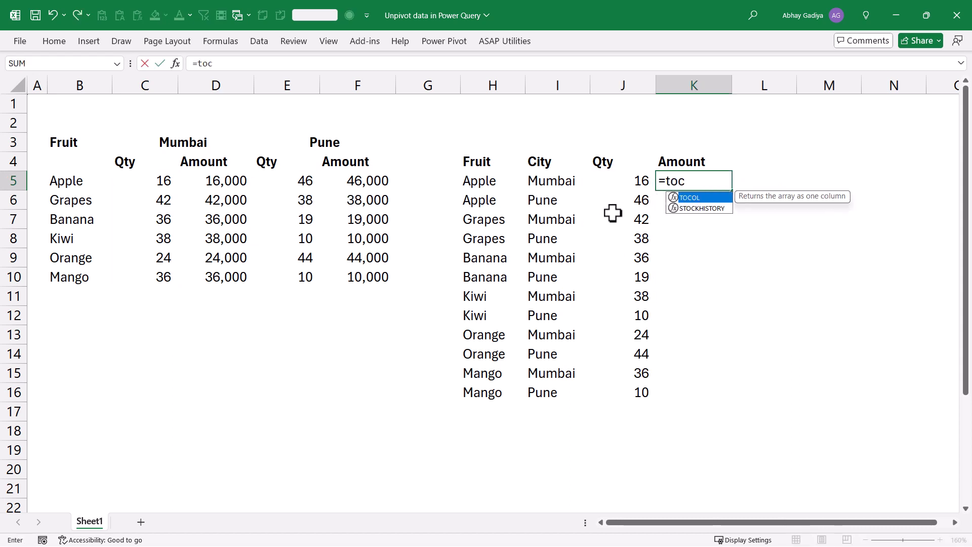
pyautogui.press('Tab')
pyautogui.write('hst')
pyautogui.press('Tab')
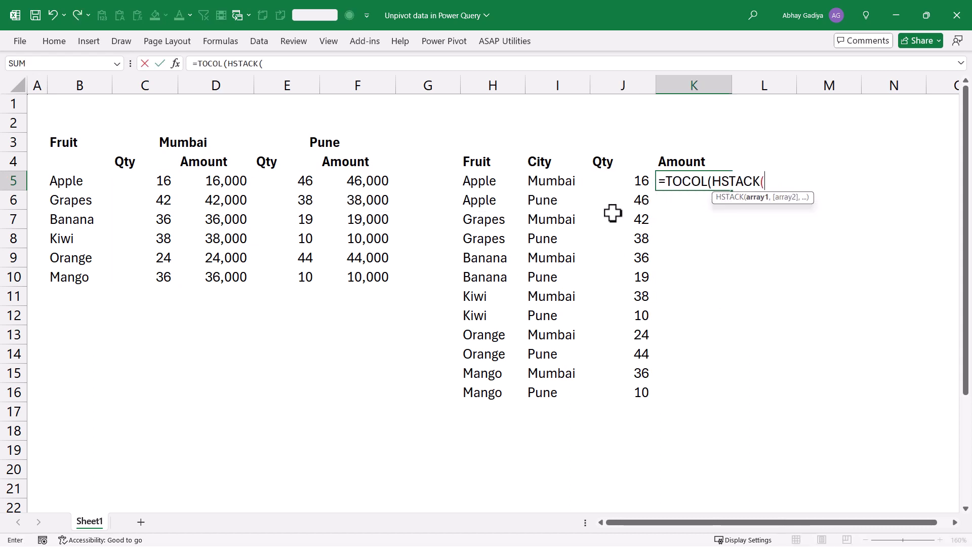
pyautogui.moveTo(213, 181); pyautogui.dragTo(206, 268)
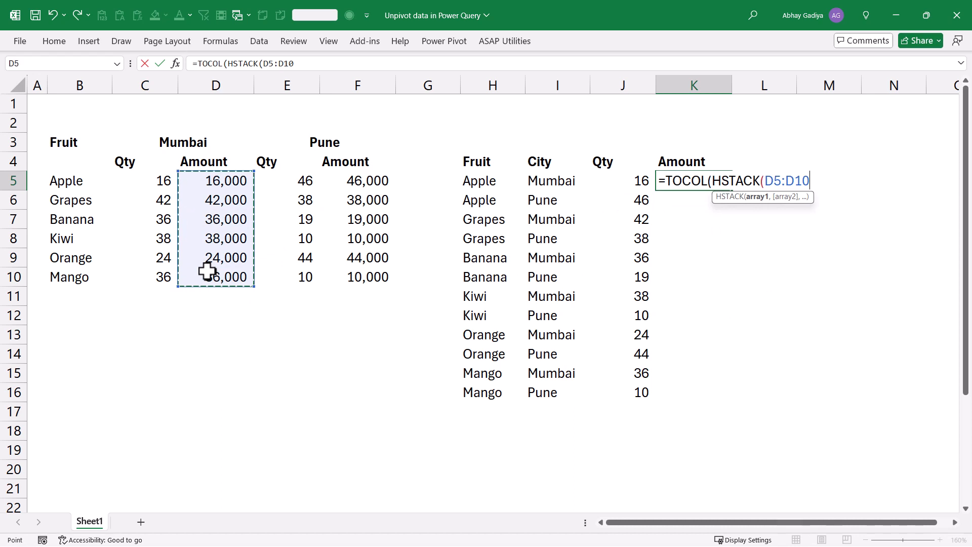
pyautogui.write(',')
pyautogui.moveTo(356, 182); pyautogui.dragTo(365, 273)
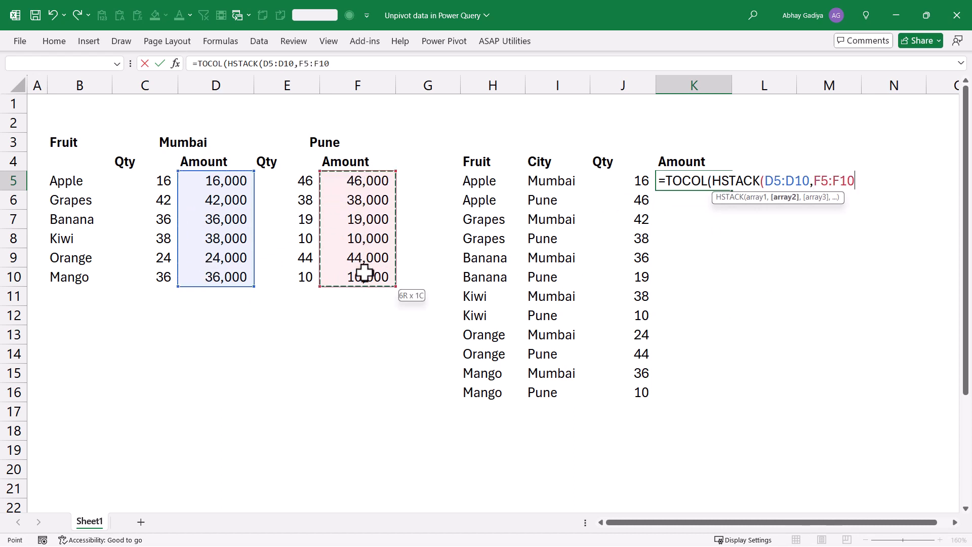
pyautogui.write(')')
pyautogui.press('Return')
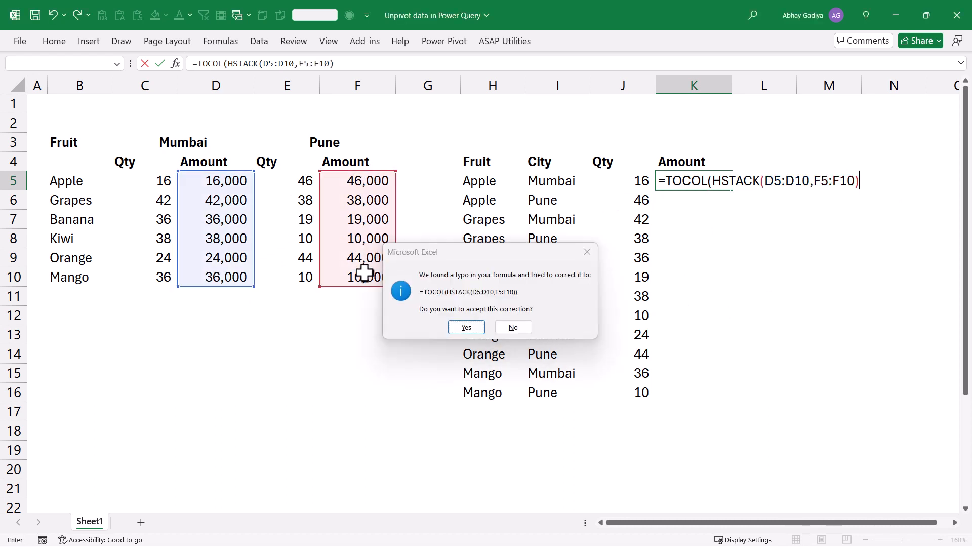
pyautogui.press('Return')
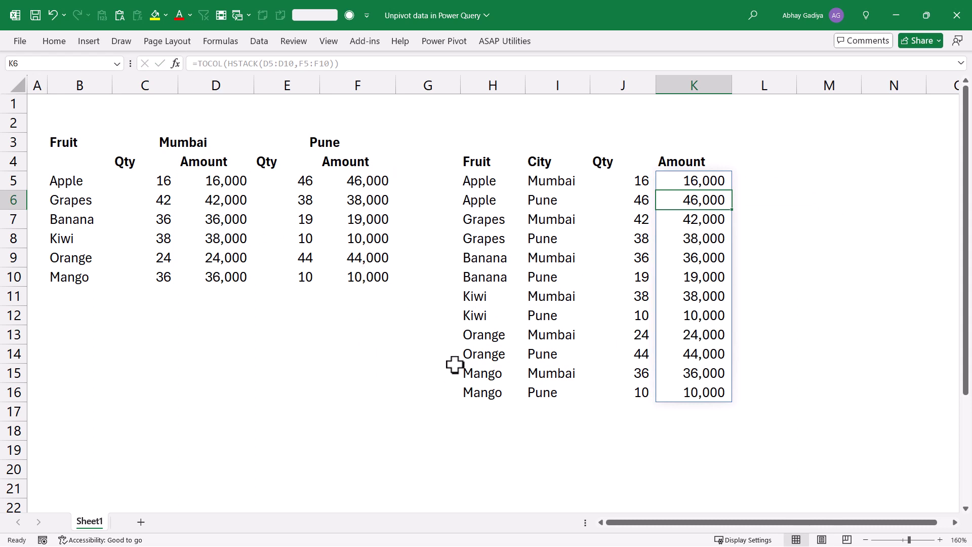